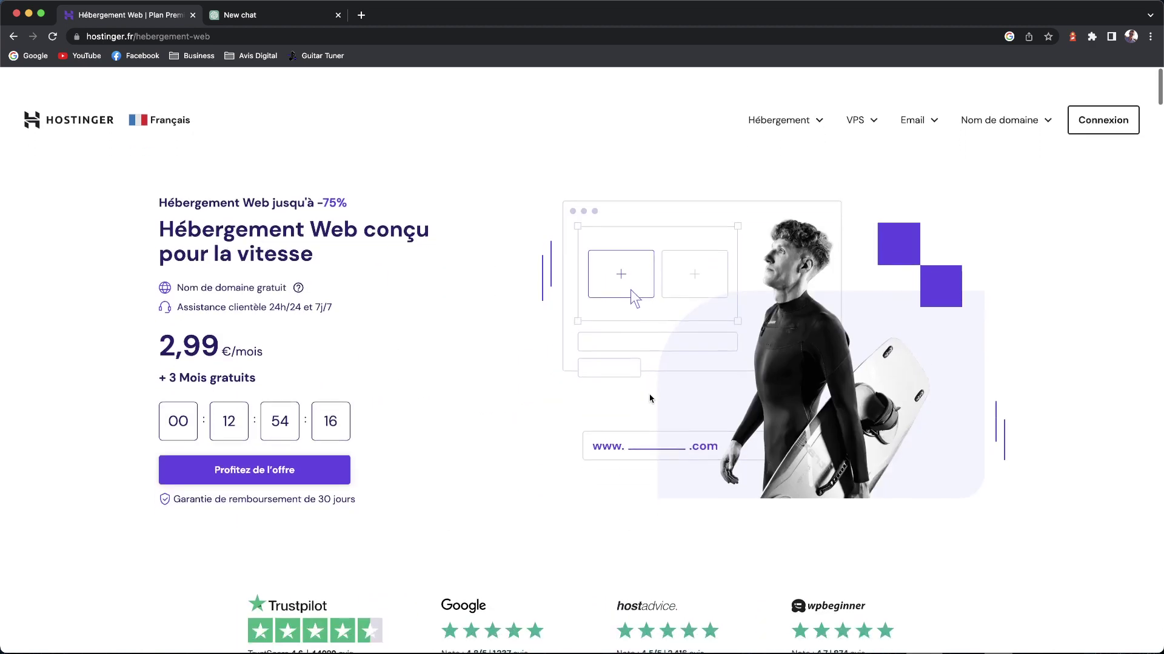
Compare the web hosting plans and order the 2,99 €/month plan with 100 websites
{"action": "scroll", "coordinate": [612, 441], "scroll_direction": "down", "scroll_amount": 1}
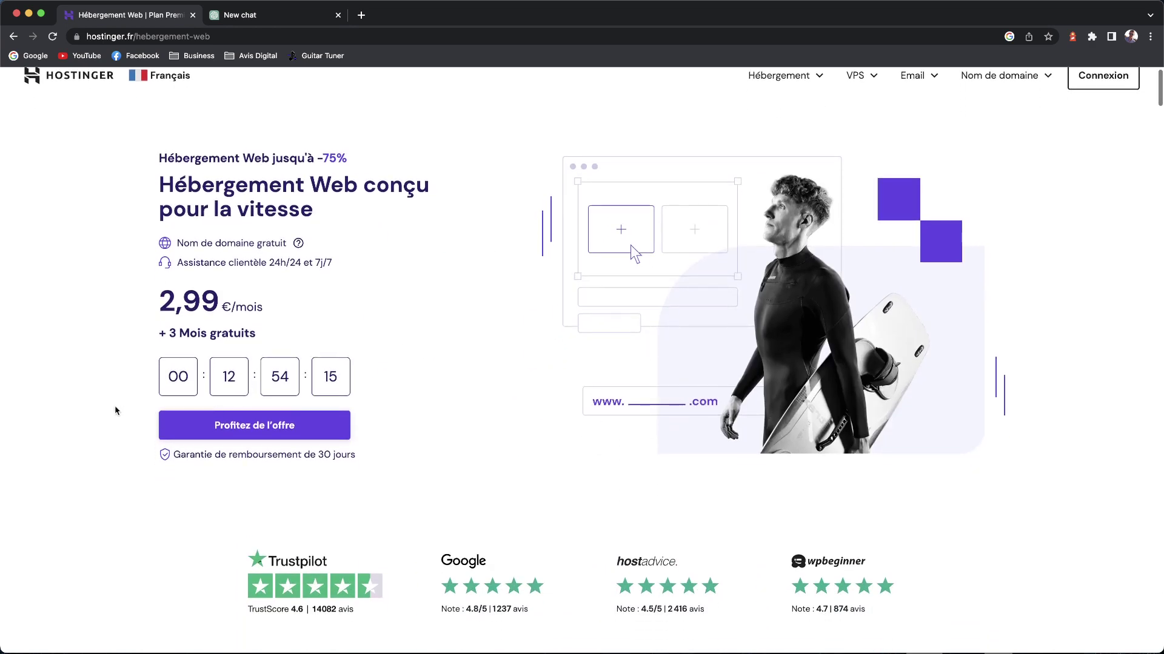
{"action": "scroll", "coordinate": [612, 441], "scroll_direction": "down", "scroll_amount": 10}
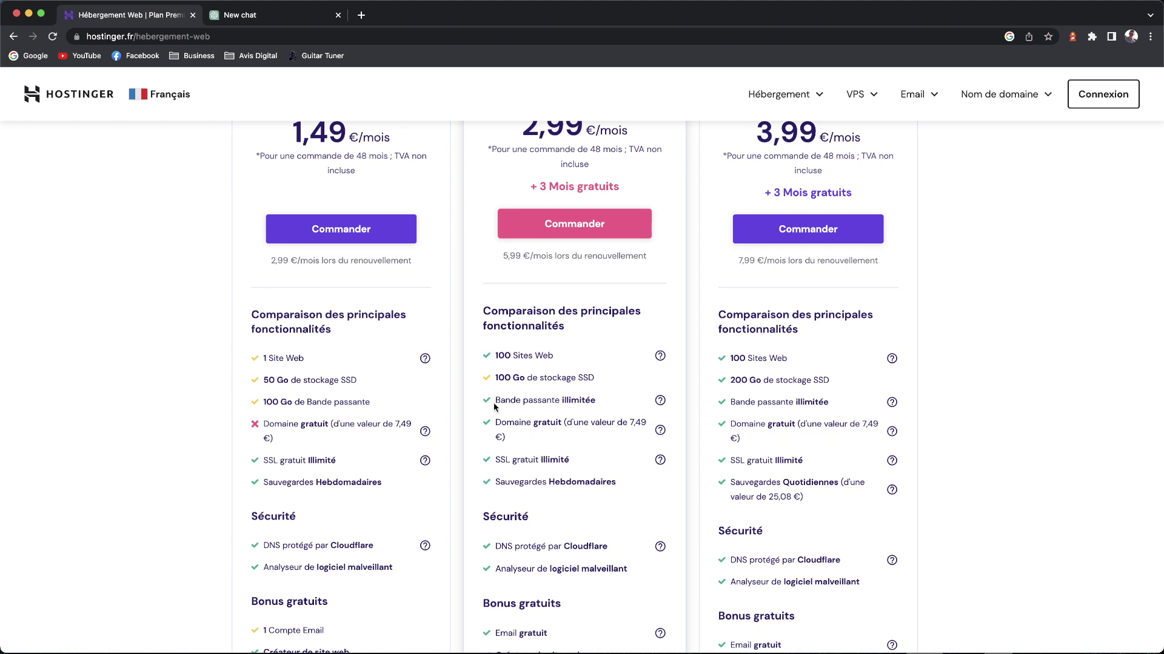
{"action": "left_click_drag", "start_coordinate": [495, 401], "coordinate": [704, 410]}
{"action": "left_click", "coordinate": [699, 375]}
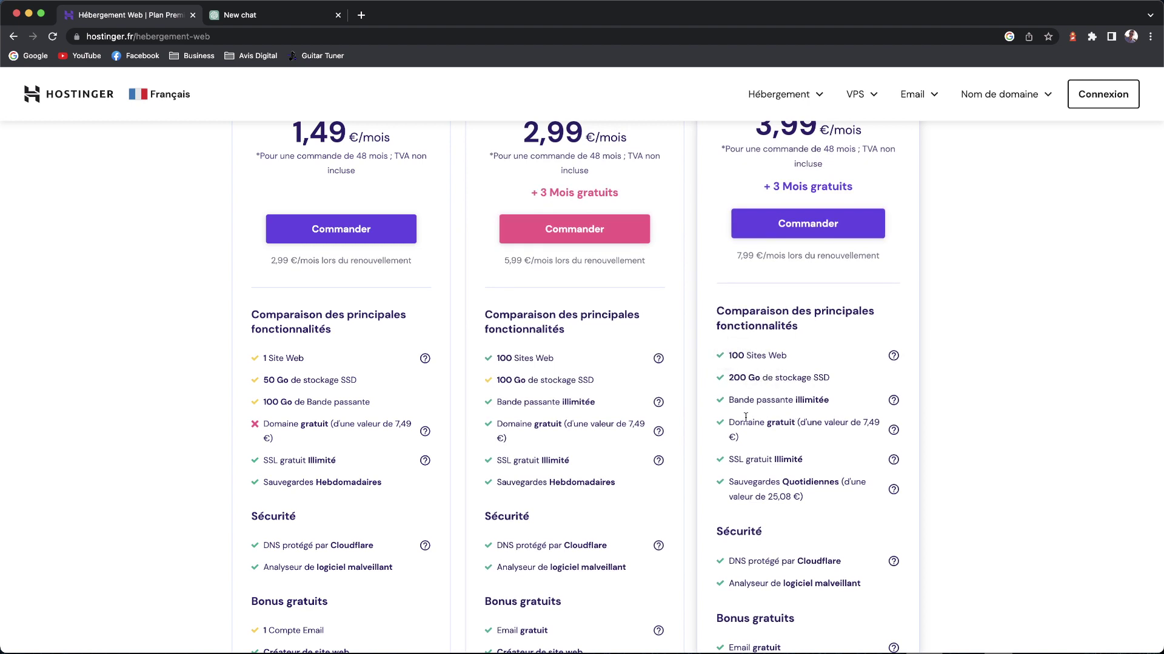
{"action": "double_click", "coordinate": [502, 358]}
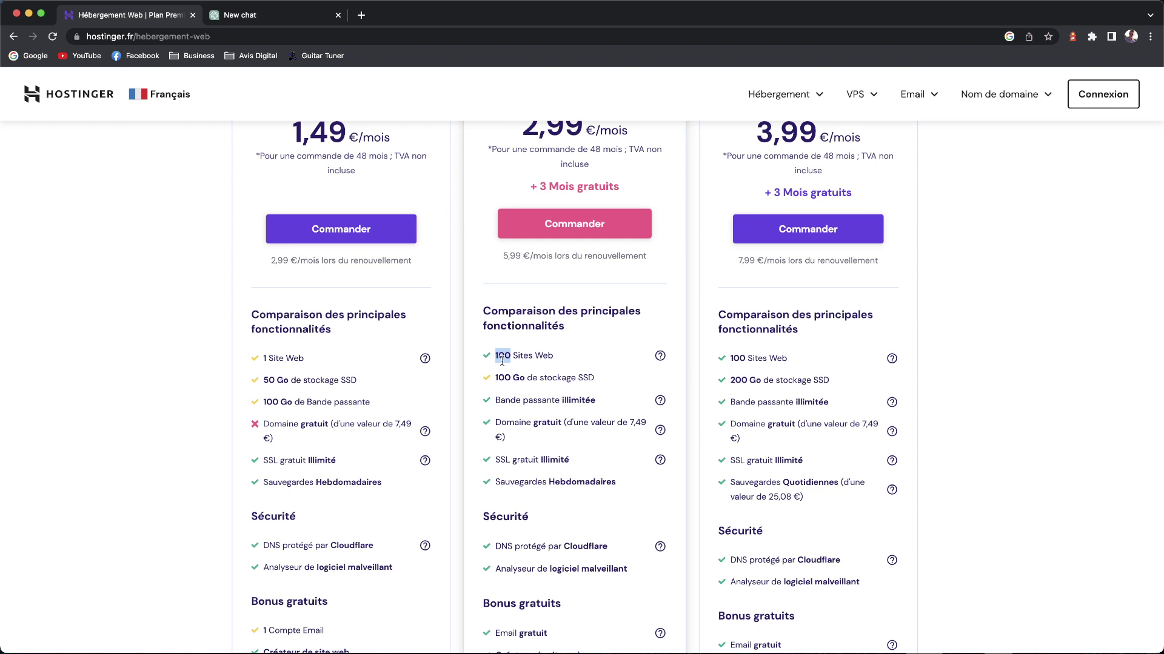
{"action": "left_click", "coordinate": [567, 229]}
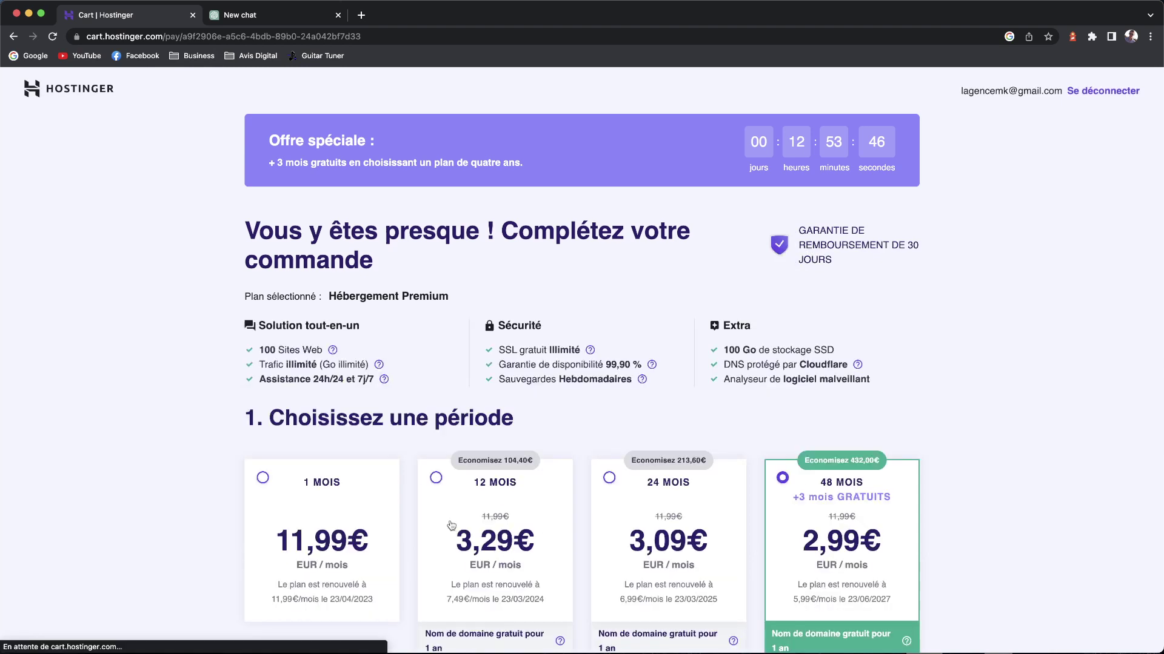
Apply the coupon code HACKINGSEO to the 48-month Hébergement Premium order
{"action": "scroll", "coordinate": [765, 439], "scroll_direction": "down", "scroll_amount": 3}
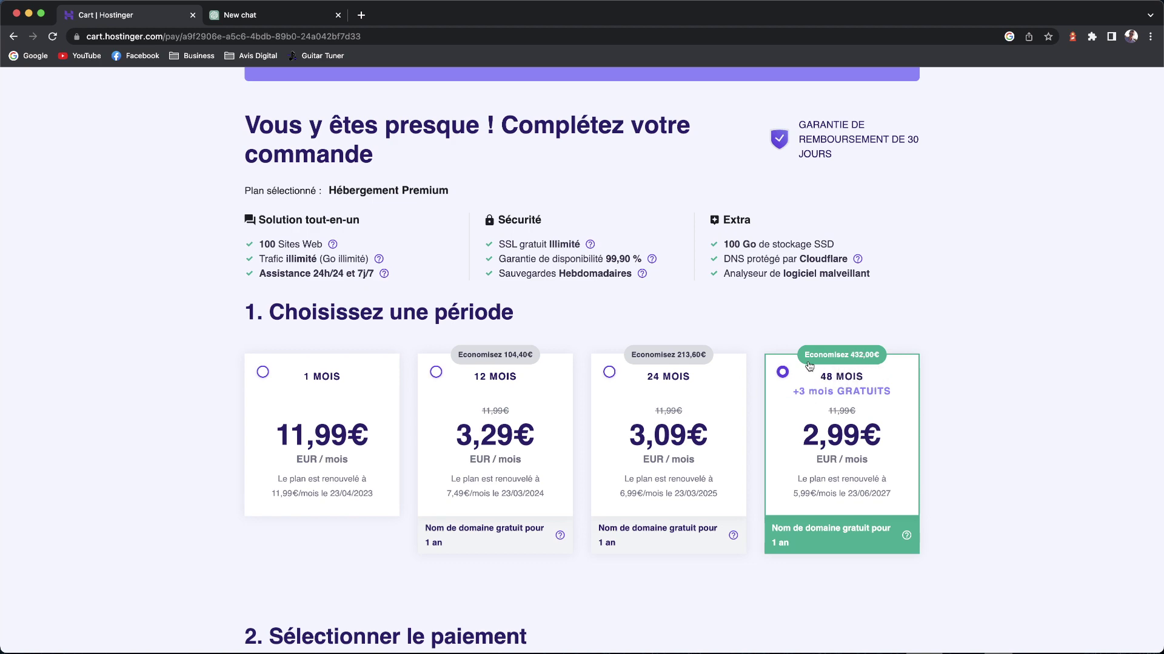
{"action": "scroll", "coordinate": [805, 366], "scroll_direction": "down", "scroll_amount": 6}
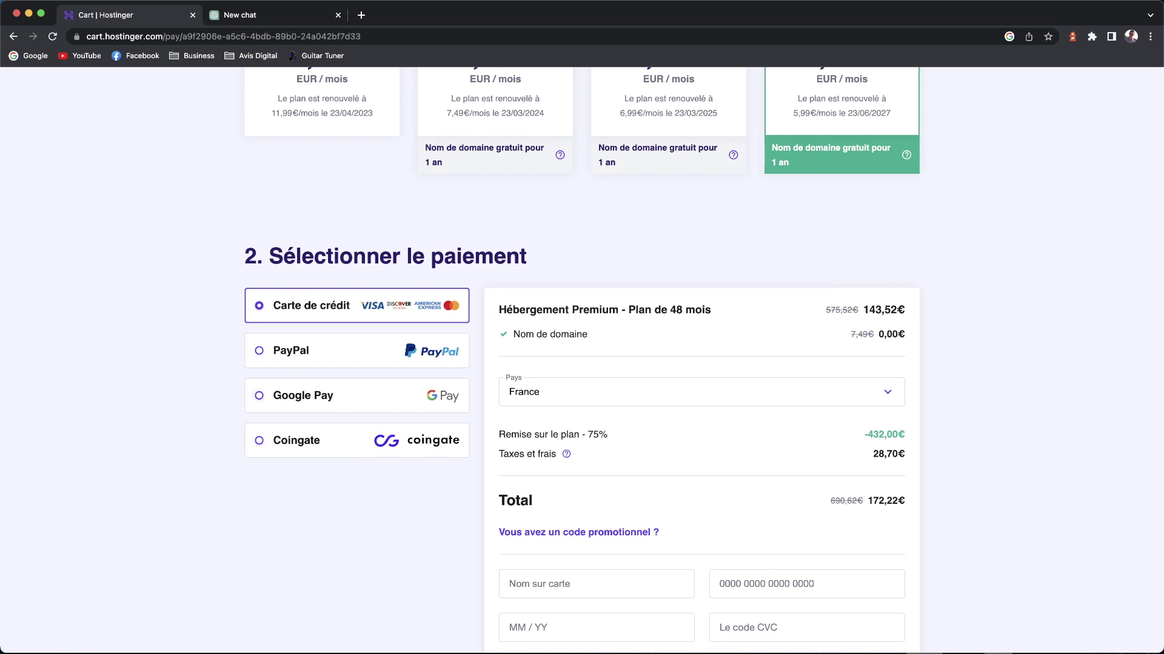
{"action": "left_click", "coordinate": [591, 538]}
{"action": "left_click", "coordinate": [655, 568]}
{"action": "type", "text": "HACKINGSEO"}
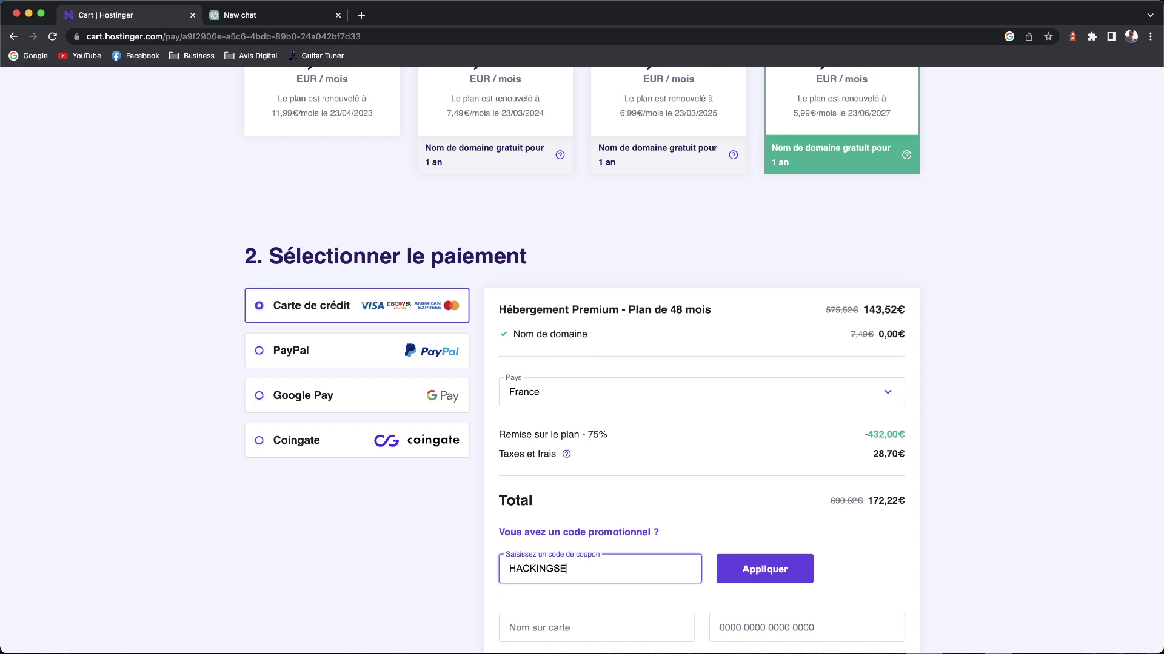
{"action": "left_click", "coordinate": [771, 582]}
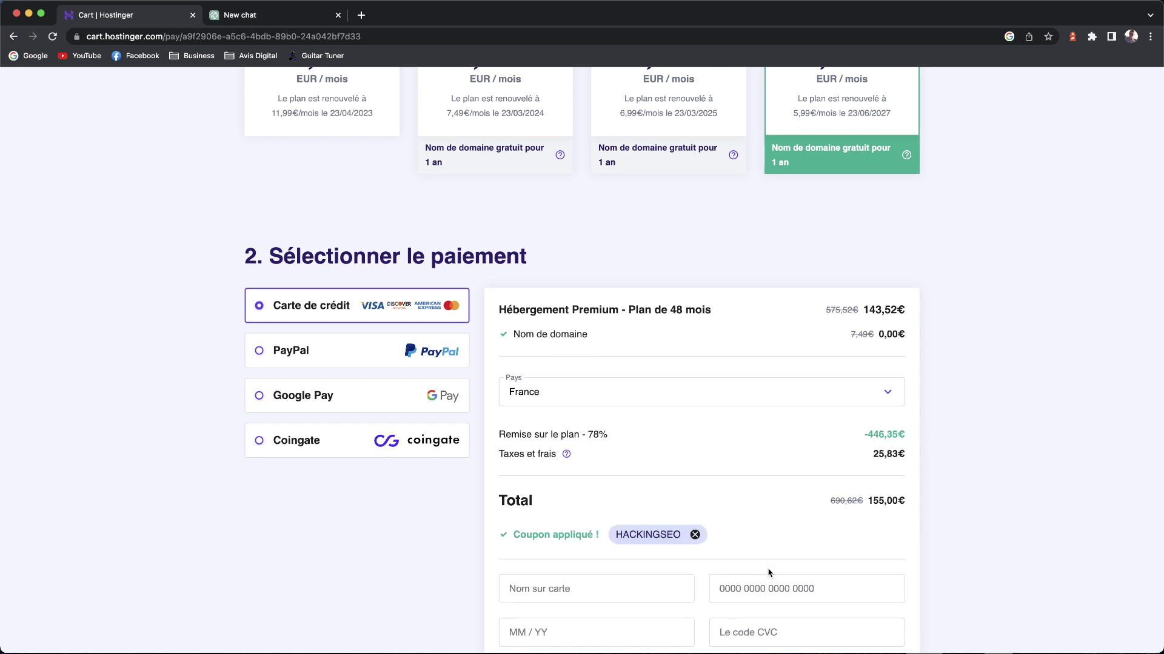
{"action": "double_click", "coordinate": [877, 500]}
Switch to ChatGPT and choose the Default (GPT-3.5) model for the new chat
{"action": "left_click", "coordinate": [271, 17]}
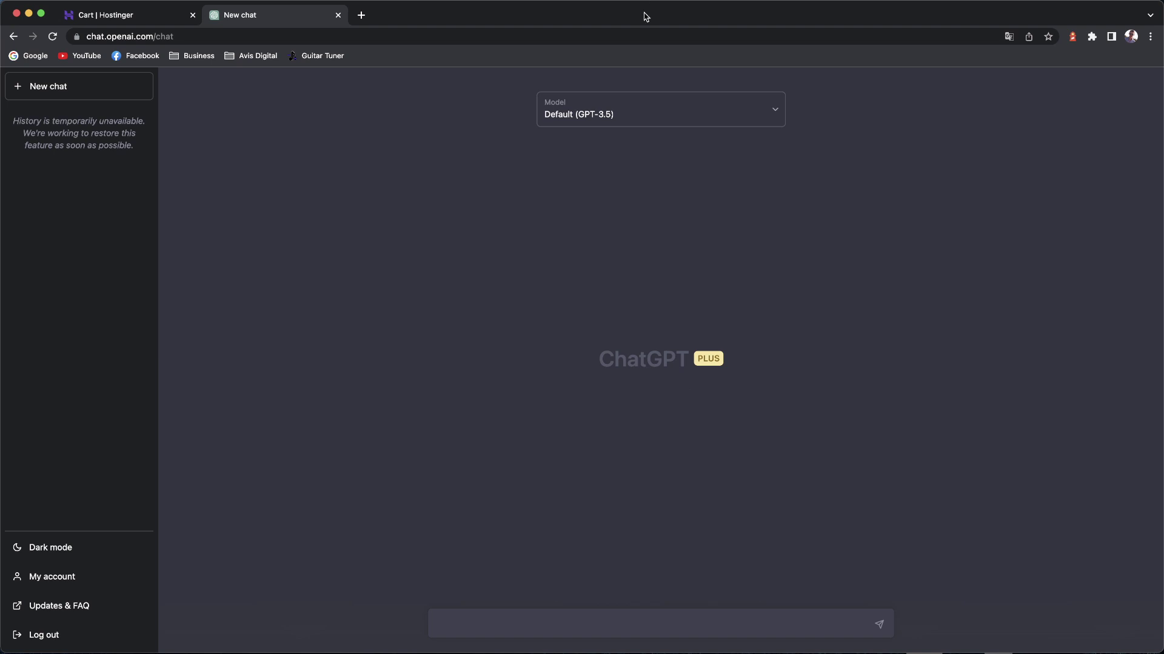
{"action": "left_click", "coordinate": [684, 115]}
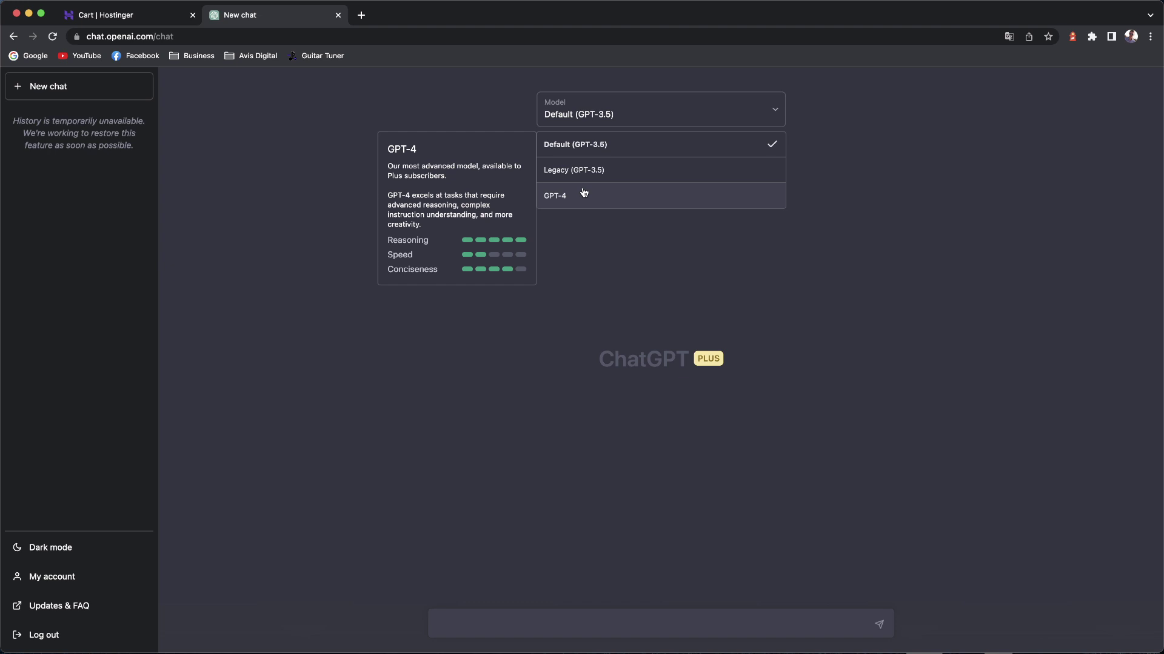
{"action": "left_click", "coordinate": [572, 147]}
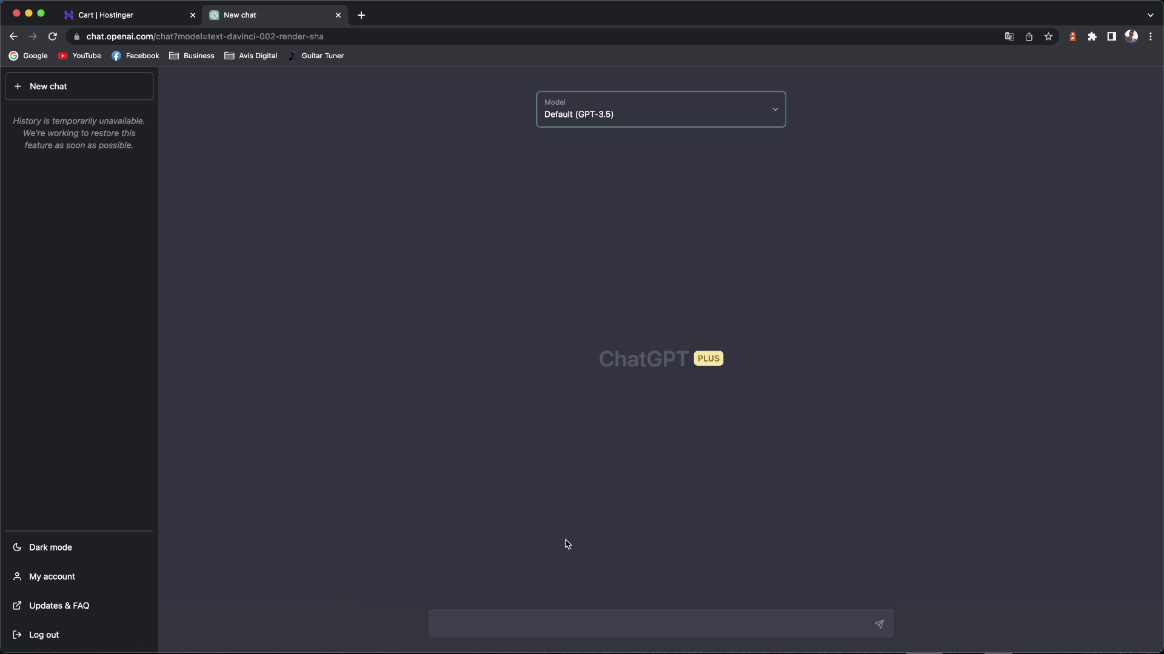
Send the prompt "Génère moi un article sur ce qu'est Wordpress" in the chat
{"action": "left_click", "coordinate": [587, 628]}
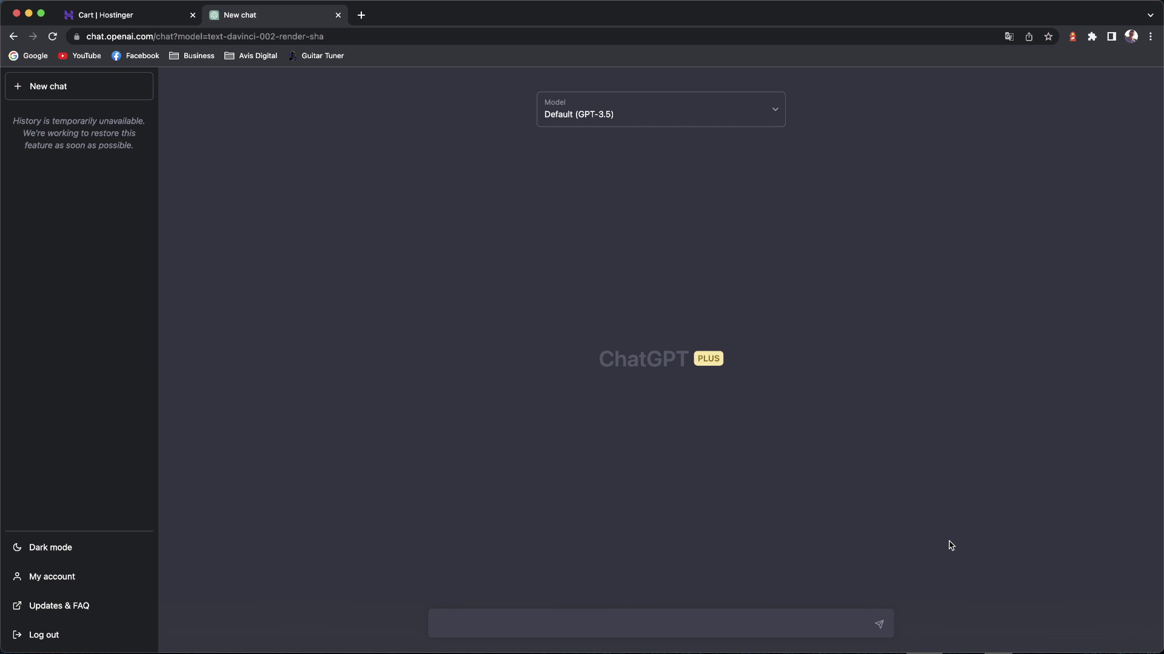
{"action": "left_click", "coordinate": [735, 613]}
{"action": "type", "text": "Génère moi un article sur ce que"}
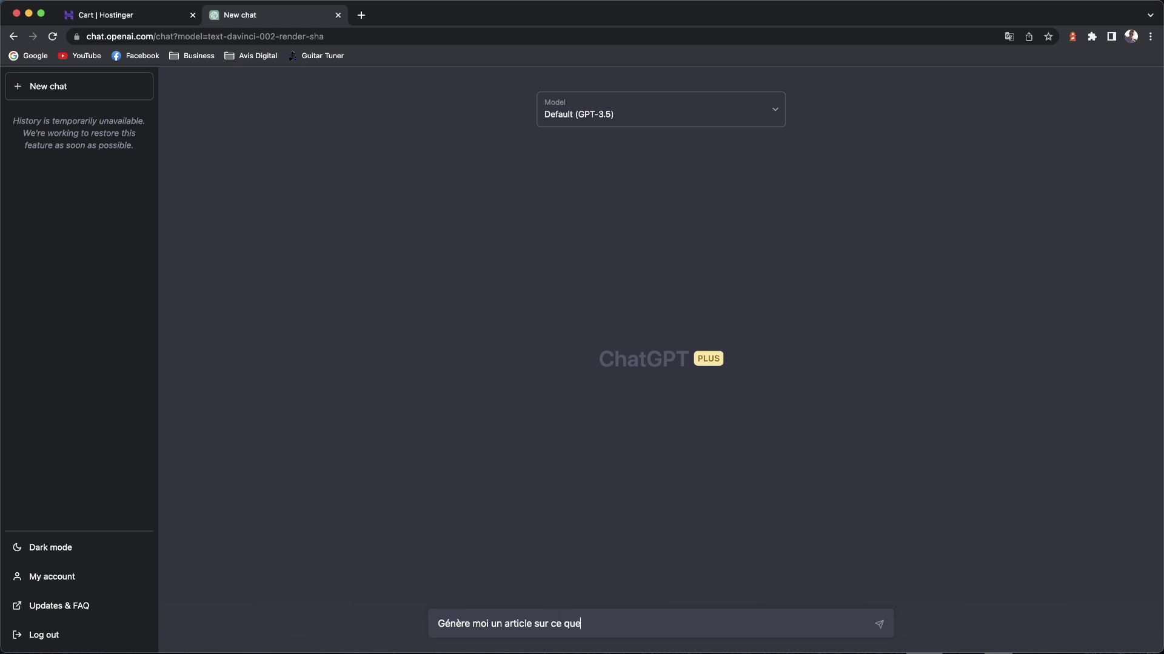
{"action": "key", "text": "BackSpace"}
{"action": "key", "text": "BackSpace"}
{"action": "type", "text": "'est Wordpress"}
{"action": "key", "text": "Return"}
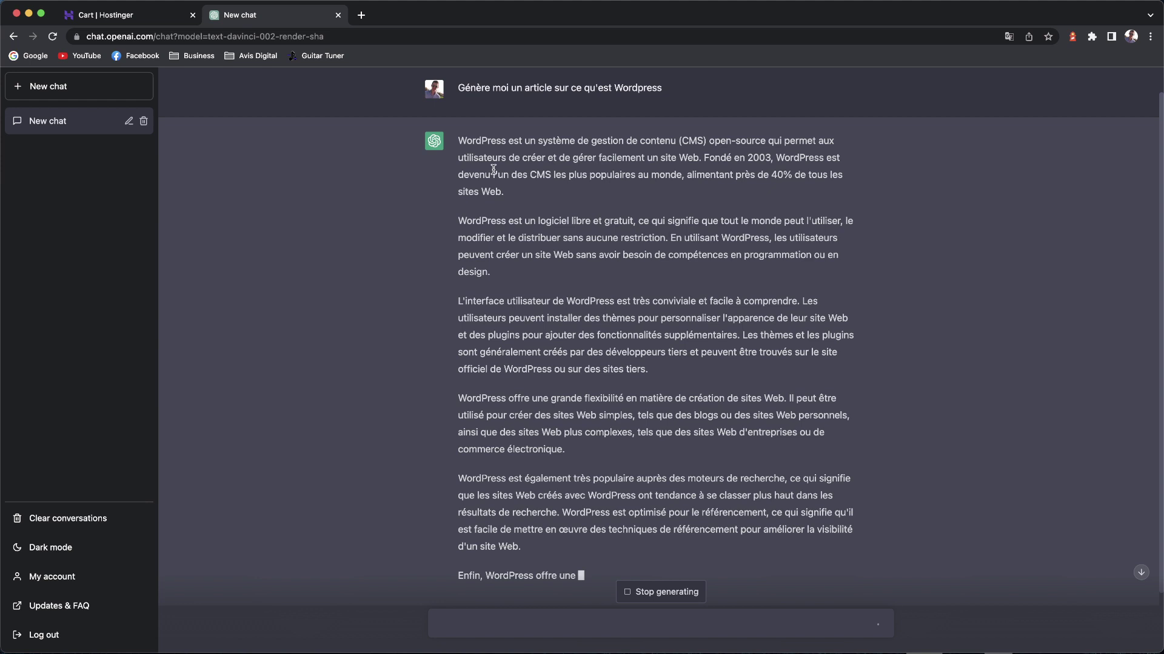
Read through the generated WordPress article from its introduction to its concluding paragraph
{"action": "left_click_drag", "start_coordinate": [496, 141], "coordinate": [588, 176]}
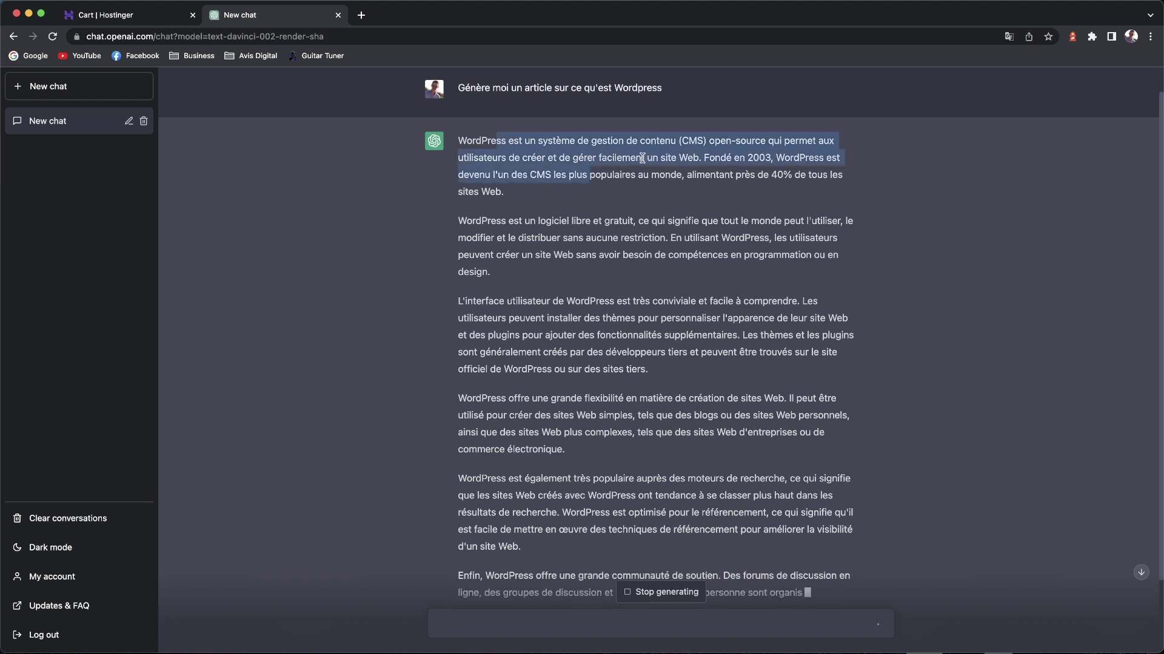
{"action": "left_click_drag", "start_coordinate": [733, 157], "coordinate": [774, 160]}
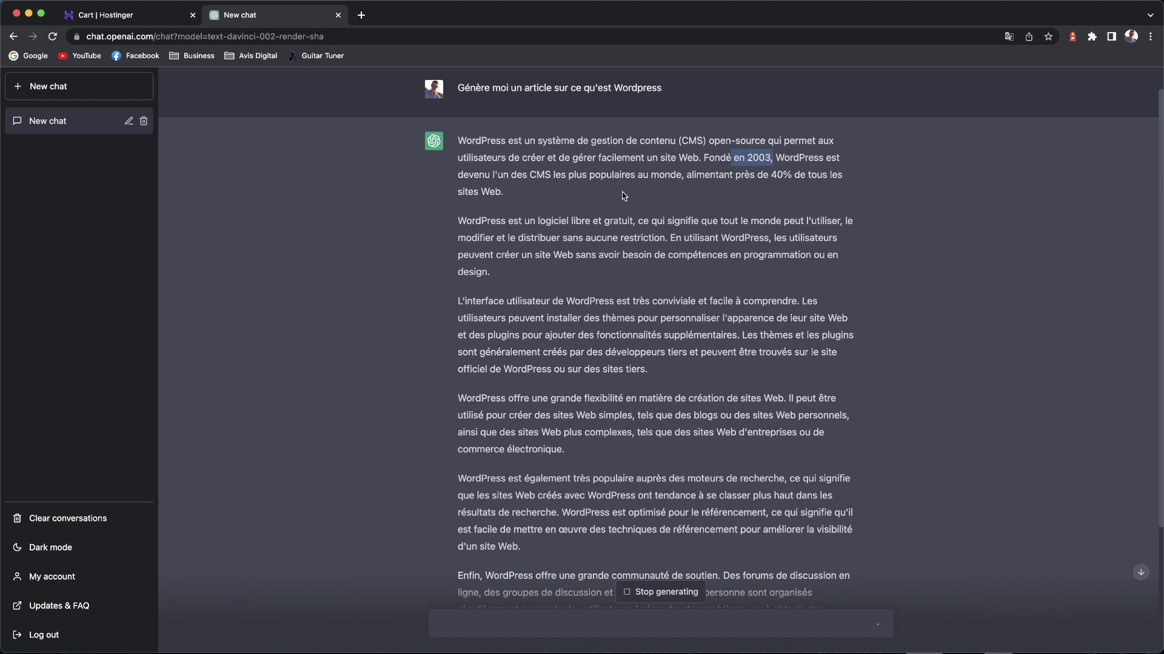
{"action": "left_click_drag", "start_coordinate": [593, 220], "coordinate": [591, 267]}
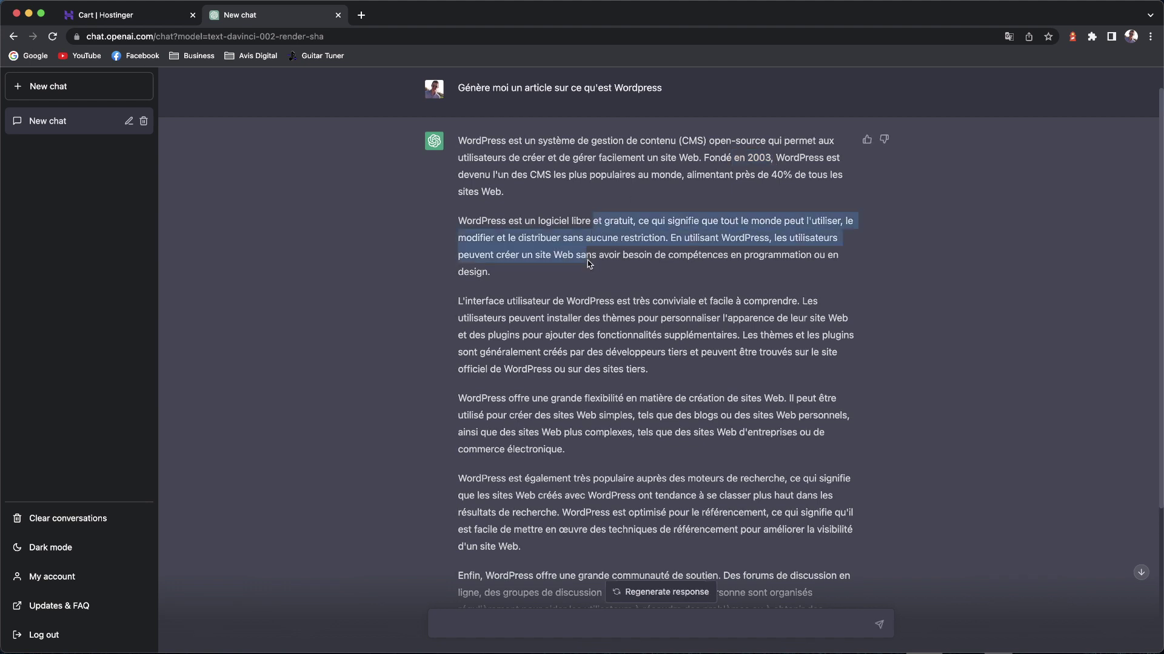
{"action": "left_click_drag", "start_coordinate": [472, 221], "coordinate": [562, 338]}
{"action": "scroll", "coordinate": [572, 347], "scroll_direction": "down", "scroll_amount": 3}
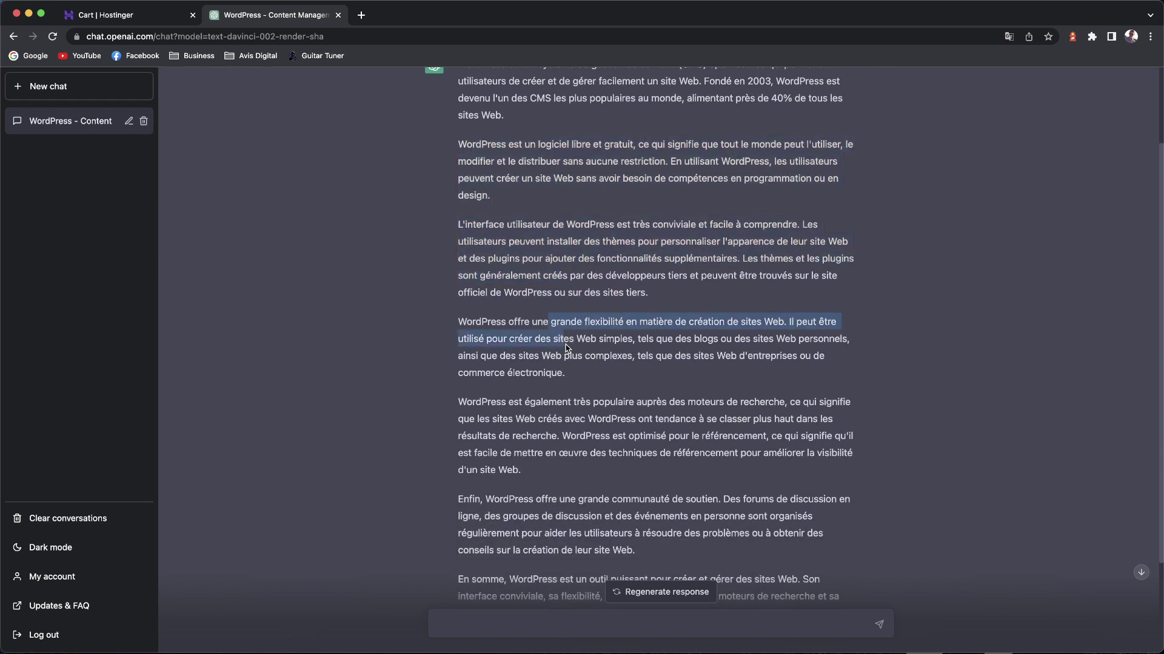
{"action": "scroll", "coordinate": [567, 348], "scroll_direction": "down", "scroll_amount": 3}
{"action": "left_click_drag", "start_coordinate": [691, 335], "coordinate": [600, 385]}
{"action": "left_click", "coordinate": [602, 443]}
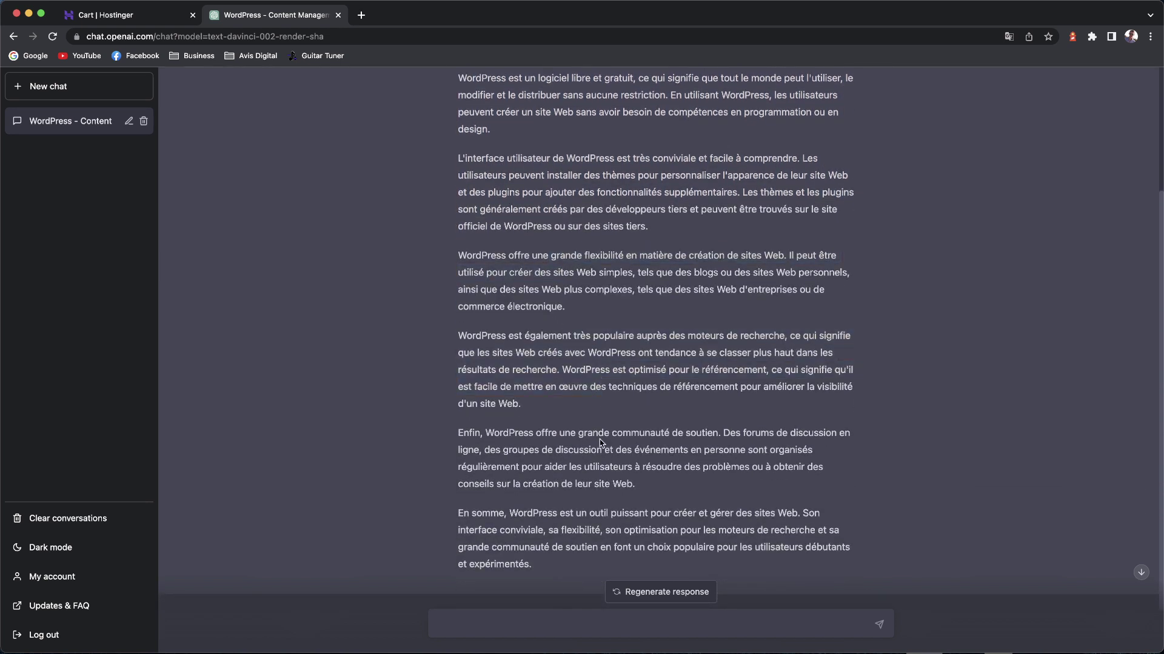
{"action": "left_click_drag", "start_coordinate": [600, 439], "coordinate": [606, 483]}
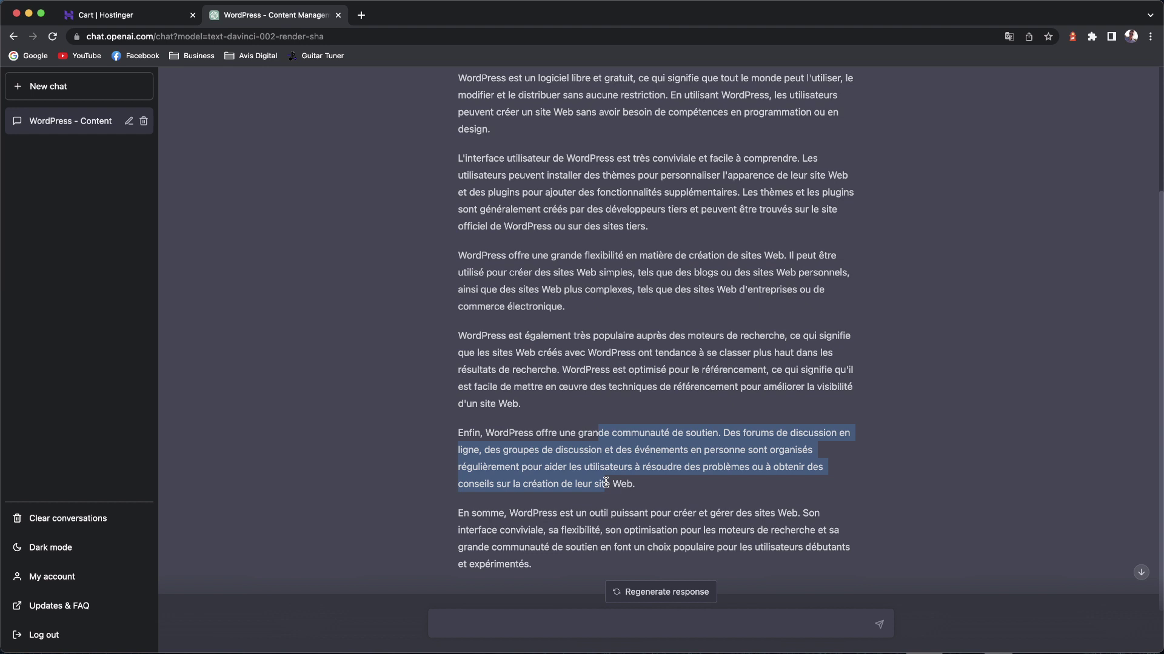
{"action": "left_click_drag", "start_coordinate": [492, 513], "coordinate": [503, 561]}
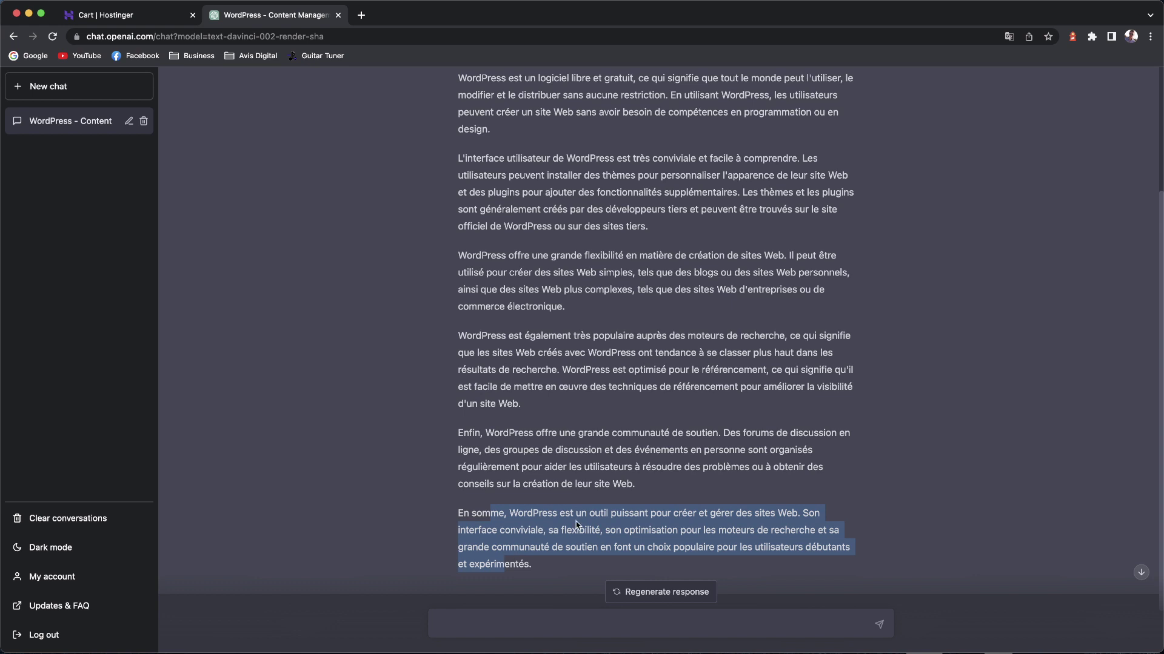
{"action": "left_click", "coordinate": [555, 523]}
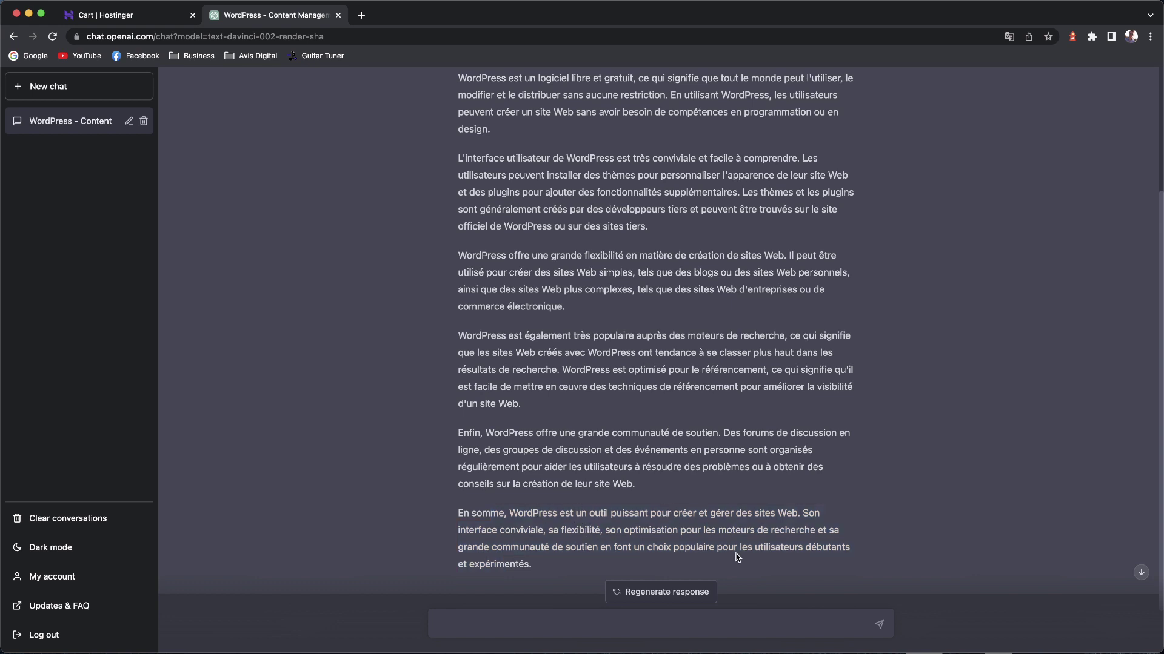
Copy the submitted prompt "Génère moi un article sur ce qu'est Wordpress" from the conversation
{"action": "scroll", "coordinate": [511, 461], "scroll_direction": "up", "scroll_amount": 3}
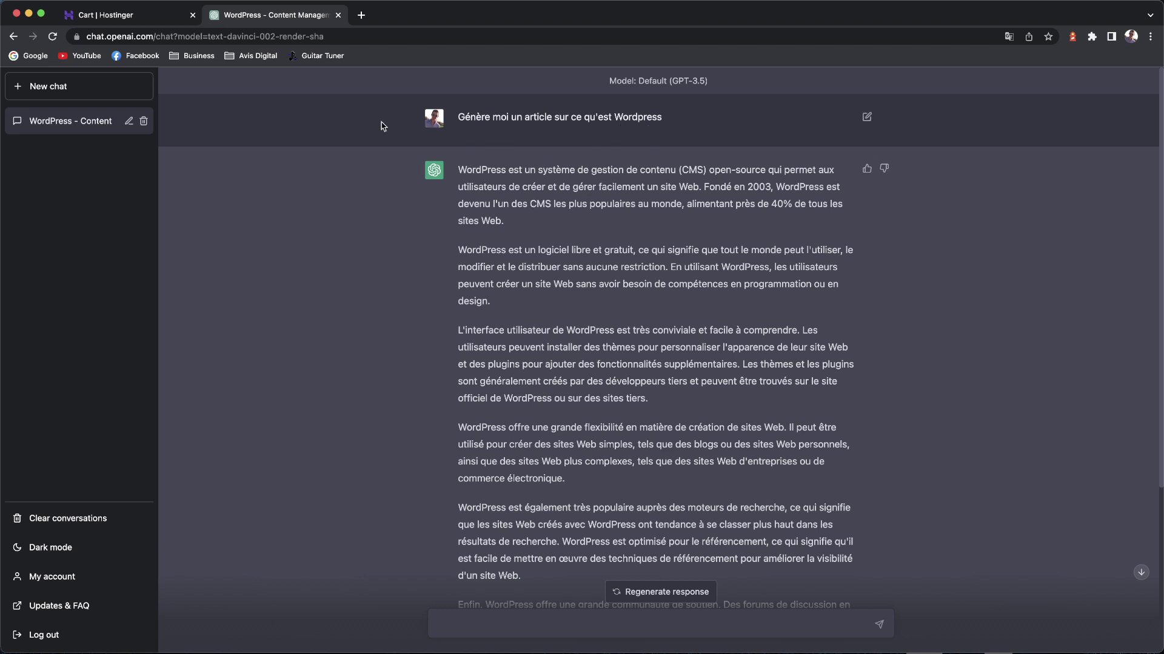
{"action": "left_click_drag", "start_coordinate": [658, 118], "coordinate": [460, 121]}
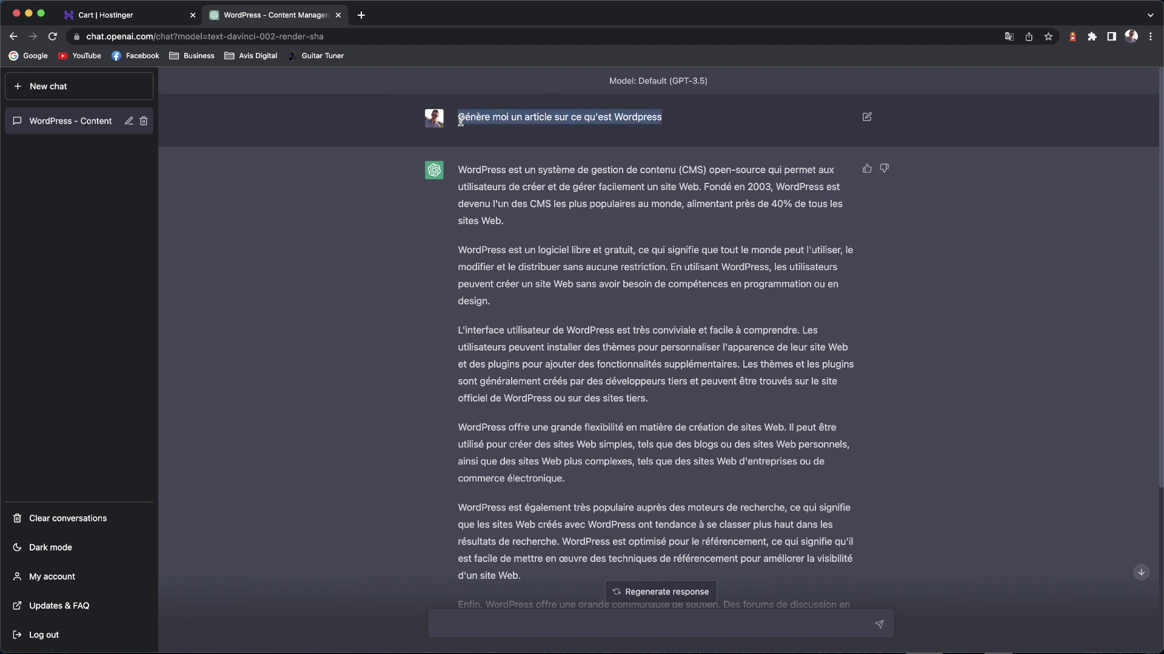
{"action": "right_click", "coordinate": [638, 118]}
{"action": "left_click", "coordinate": [661, 144]}
{"action": "left_click", "coordinate": [269, 126]}
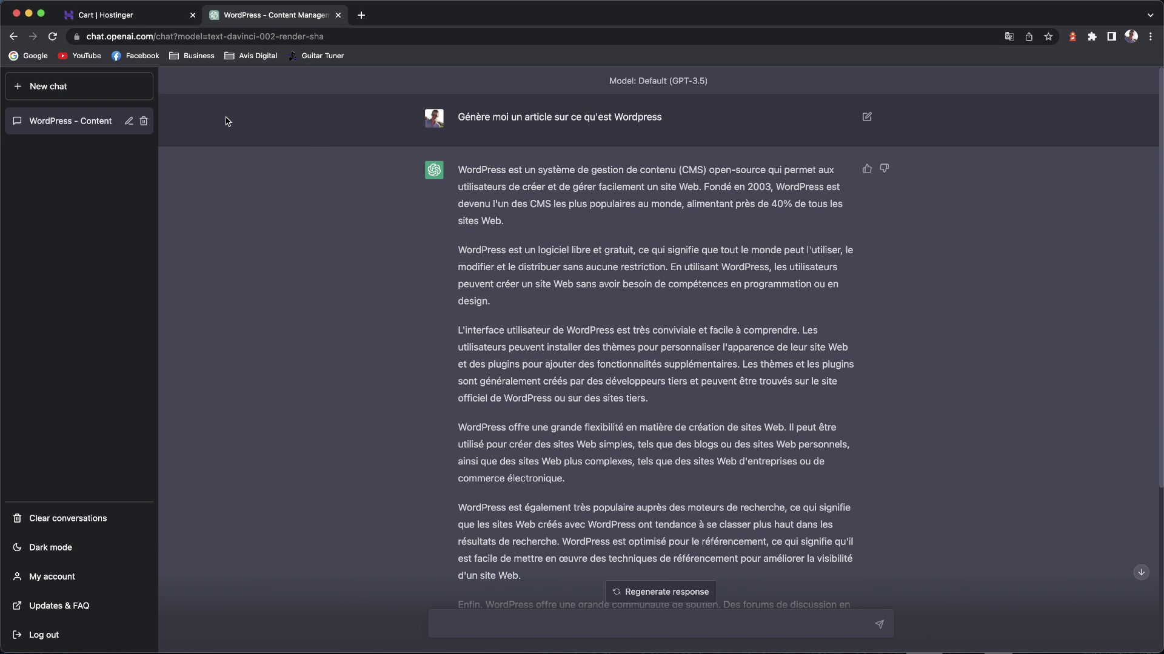
Start a new chat and set its model to GPT-4
{"action": "left_click", "coordinate": [114, 92]}
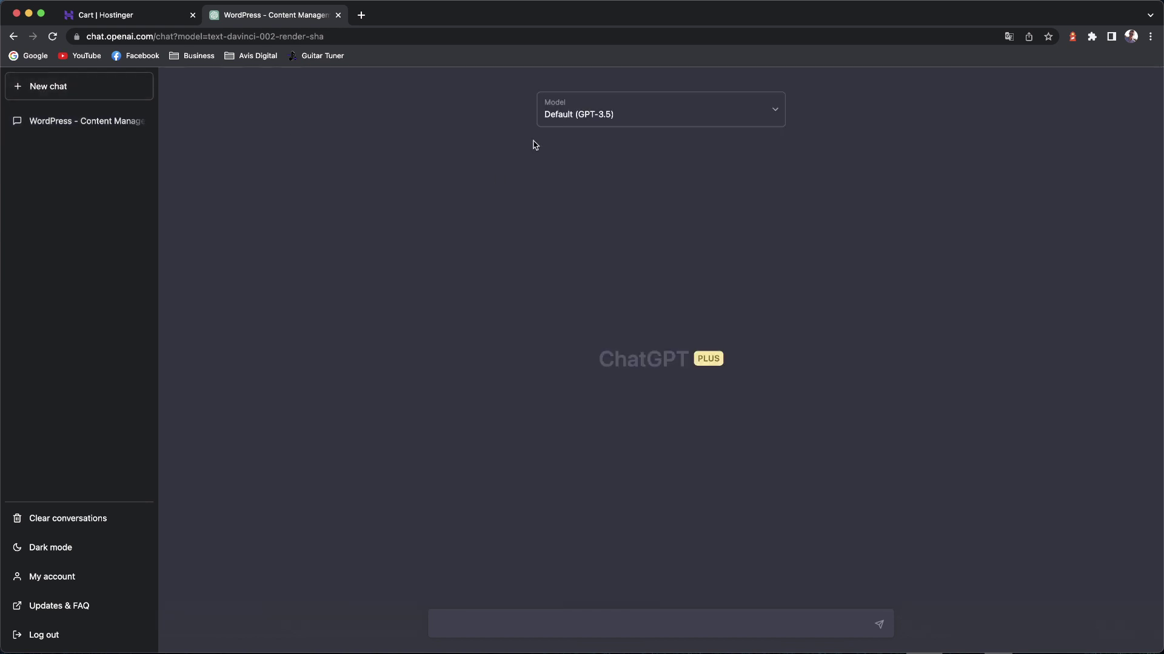
{"action": "left_click", "coordinate": [561, 116]}
{"action": "left_click", "coordinate": [565, 194]}
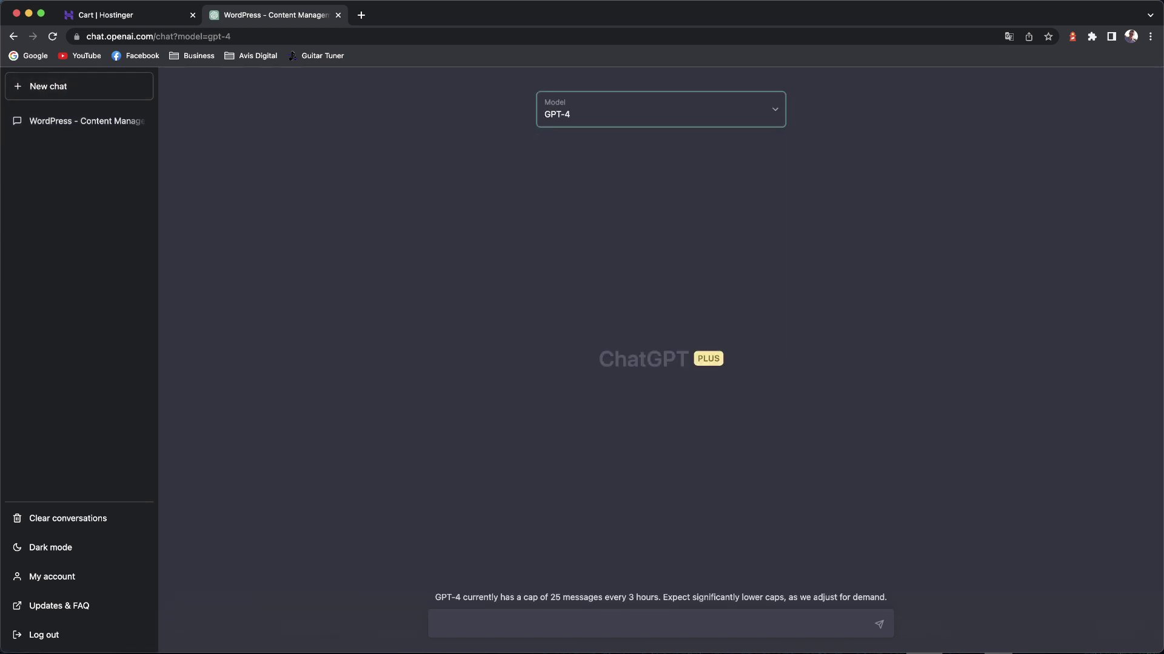
Paste the copied prompt "Génère moi un article sur ce qu'est Wordpress" into the GPT-4 chat and send it
{"action": "left_click", "coordinate": [544, 624]}
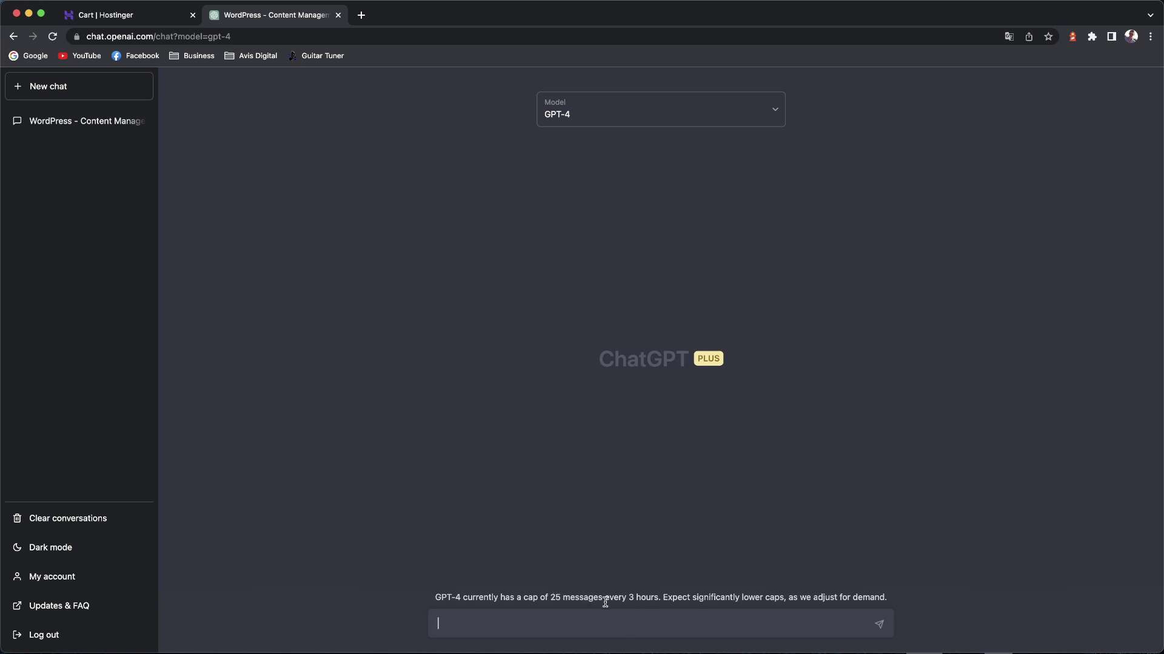
{"action": "left_click", "coordinate": [628, 623]}
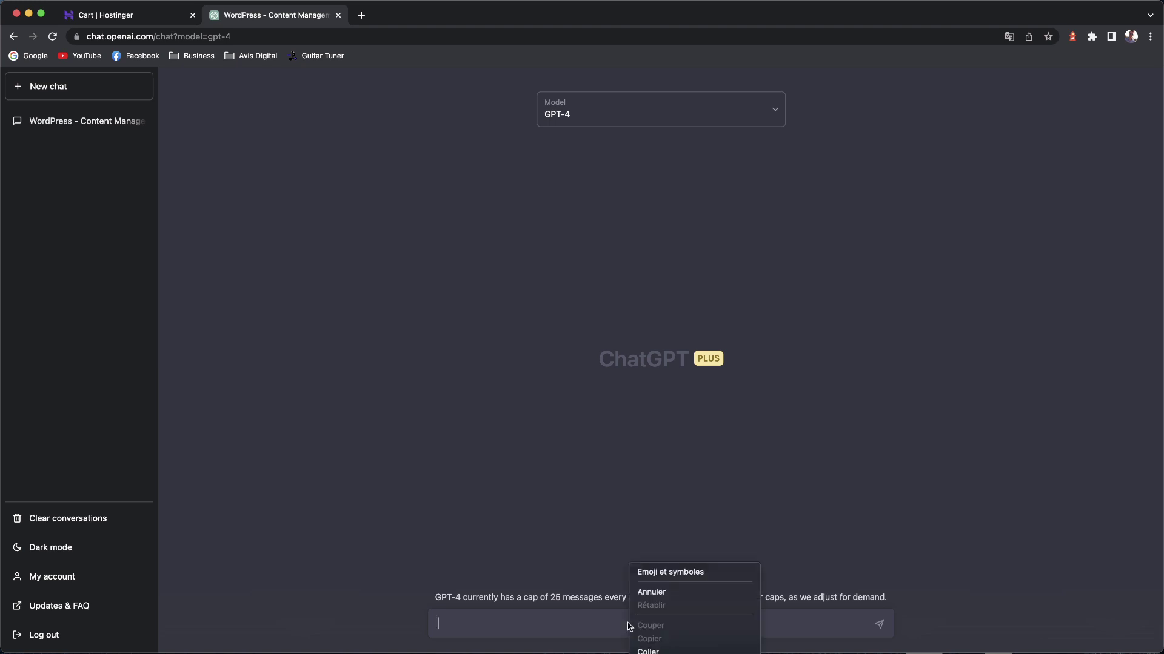
{"action": "left_click", "coordinate": [699, 648]}
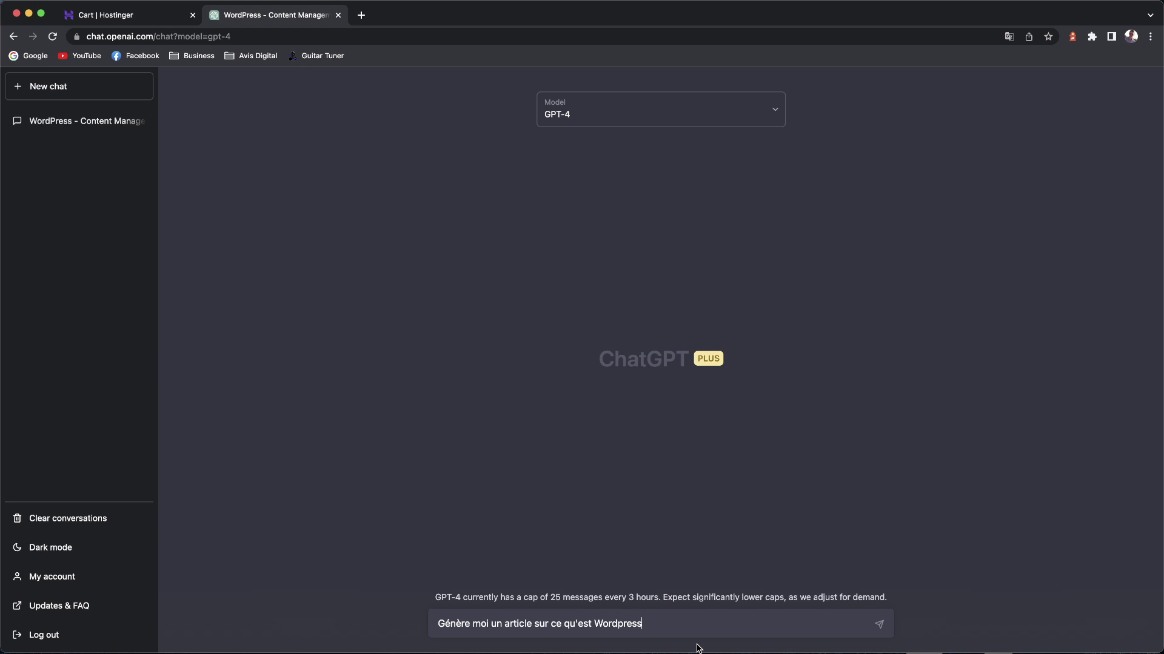
{"action": "left_click", "coordinate": [878, 626]}
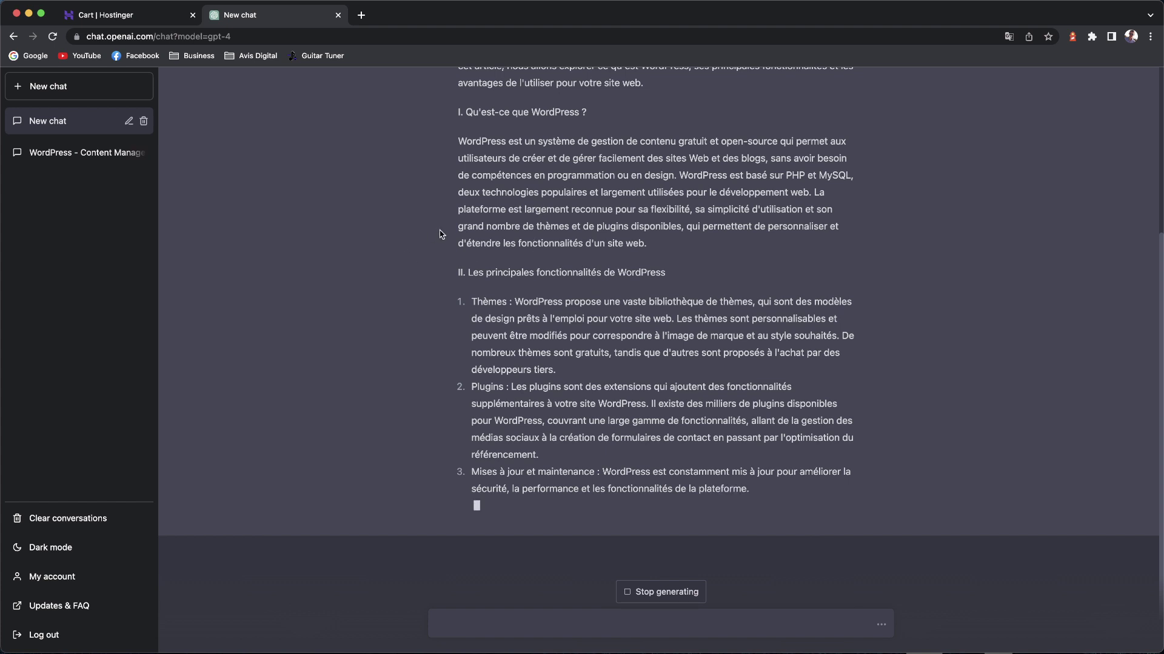
Review the structure and sections of the WordPress article generated by GPT-4
{"action": "scroll", "coordinate": [441, 234], "scroll_direction": "up", "scroll_amount": 3}
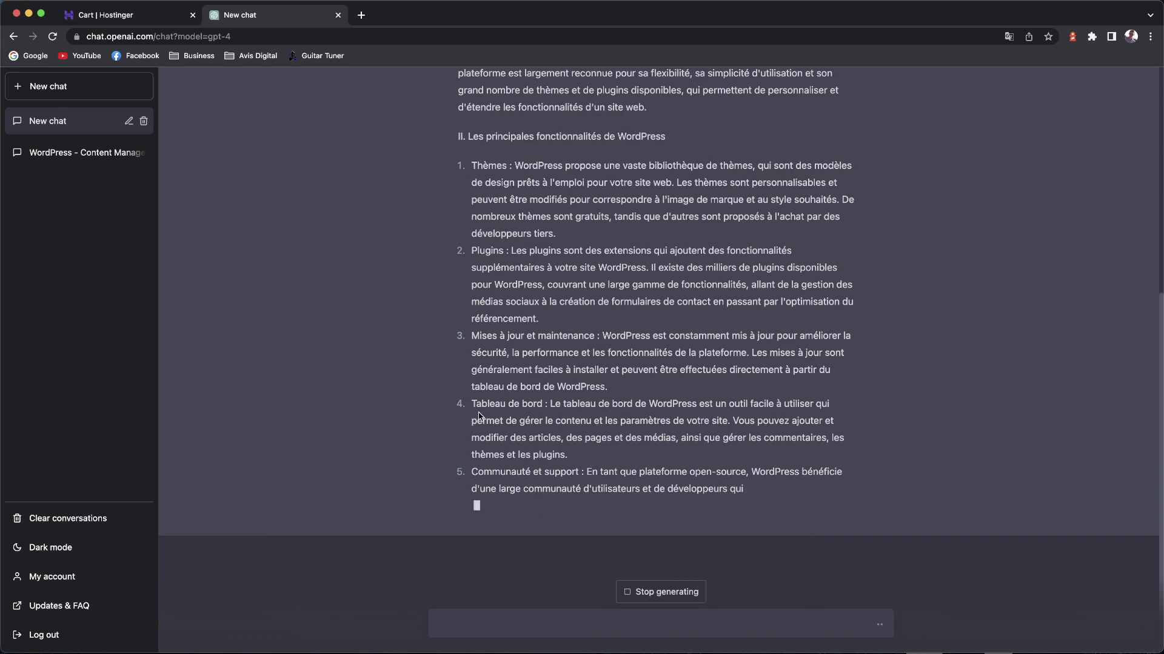
{"action": "scroll", "coordinate": [466, 415], "scroll_direction": "up", "scroll_amount": 6}
{"action": "scroll", "coordinate": [449, 413], "scroll_direction": "down", "scroll_amount": 6}
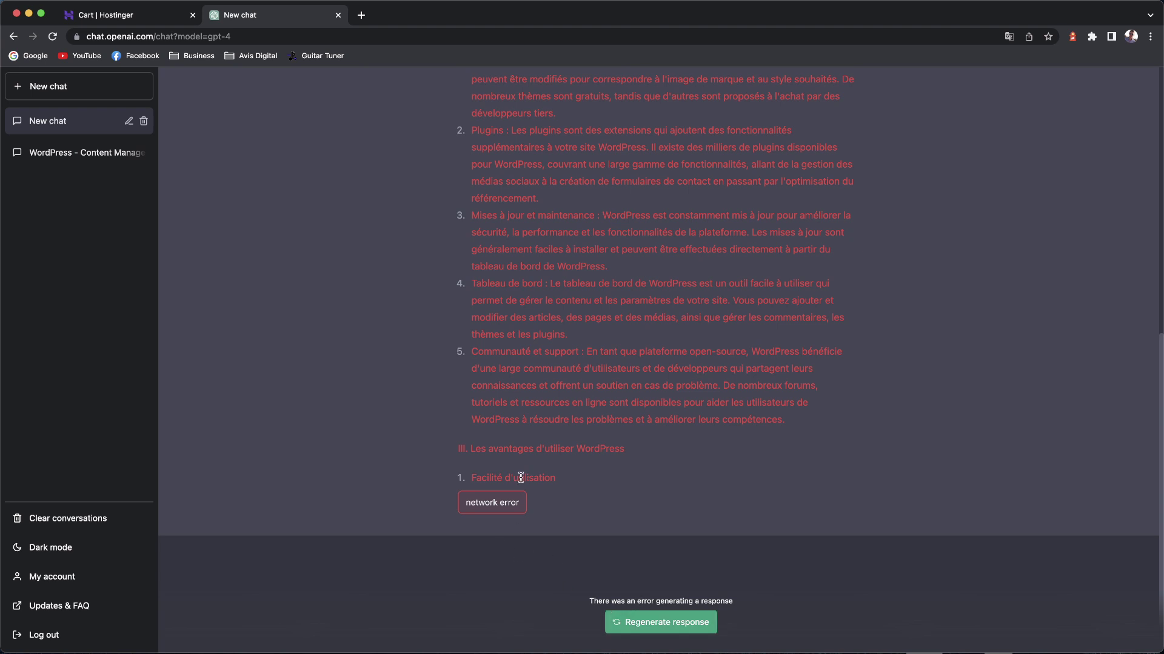
{"action": "scroll", "coordinate": [468, 400], "scroll_direction": "up", "scroll_amount": 1}
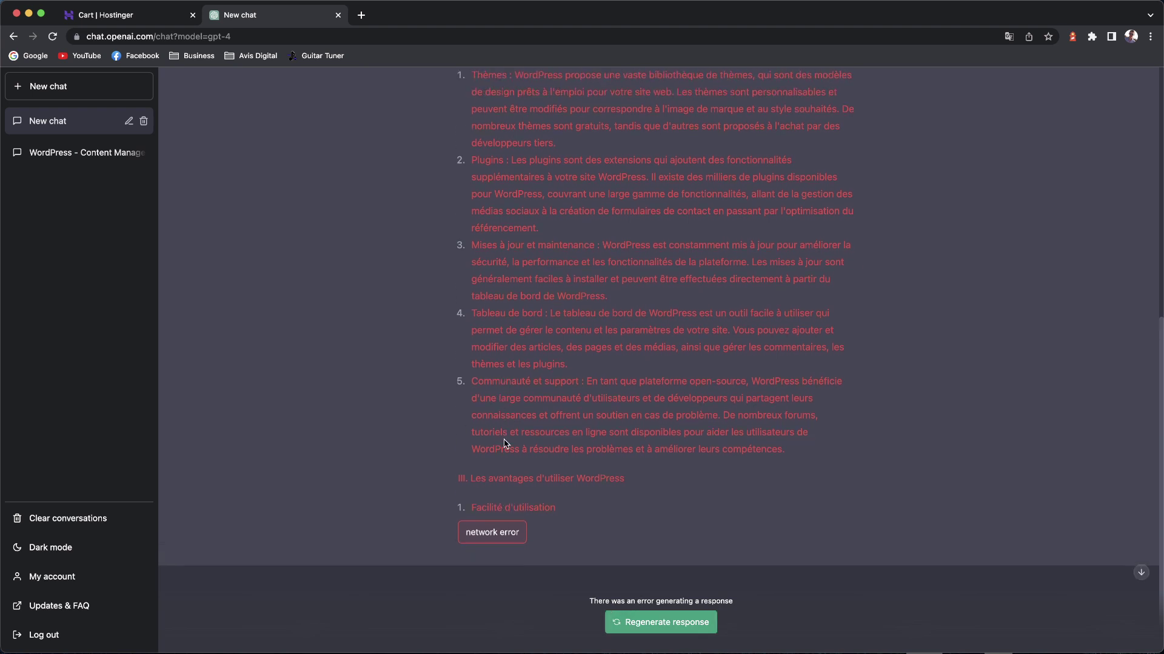
Reread the GPT-4 article from its introduction down to the unfinished section "III. Les avantages d'utiliser WordPress"
{"action": "left_click_drag", "start_coordinate": [471, 503], "coordinate": [542, 508]}
{"action": "left_click", "coordinate": [547, 532]}
{"action": "scroll", "coordinate": [498, 476], "scroll_direction": "up", "scroll_amount": 15}
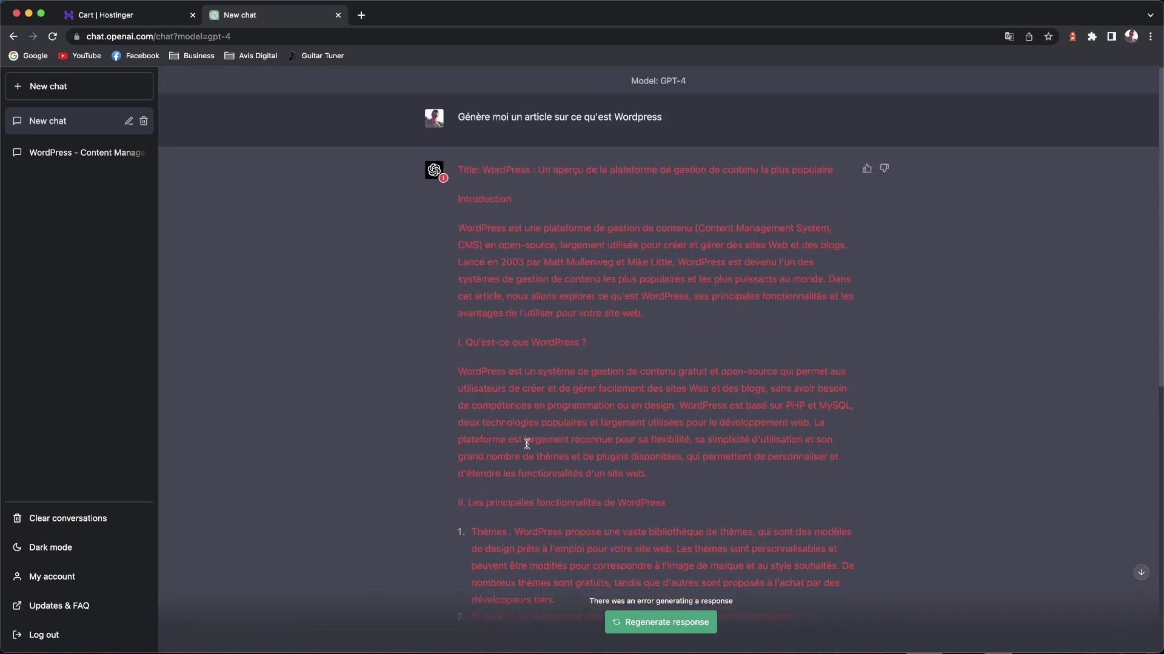
{"action": "scroll", "coordinate": [526, 444], "scroll_direction": "down", "scroll_amount": 10}
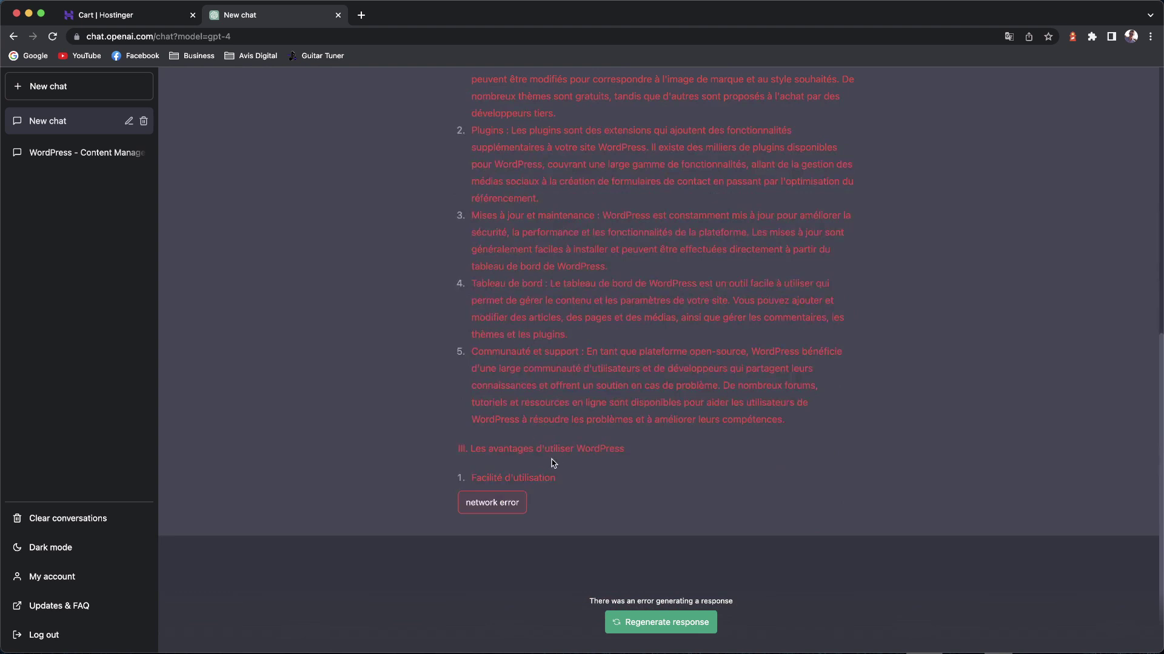
{"action": "scroll", "coordinate": [523, 166], "scroll_direction": "up", "scroll_amount": 5}
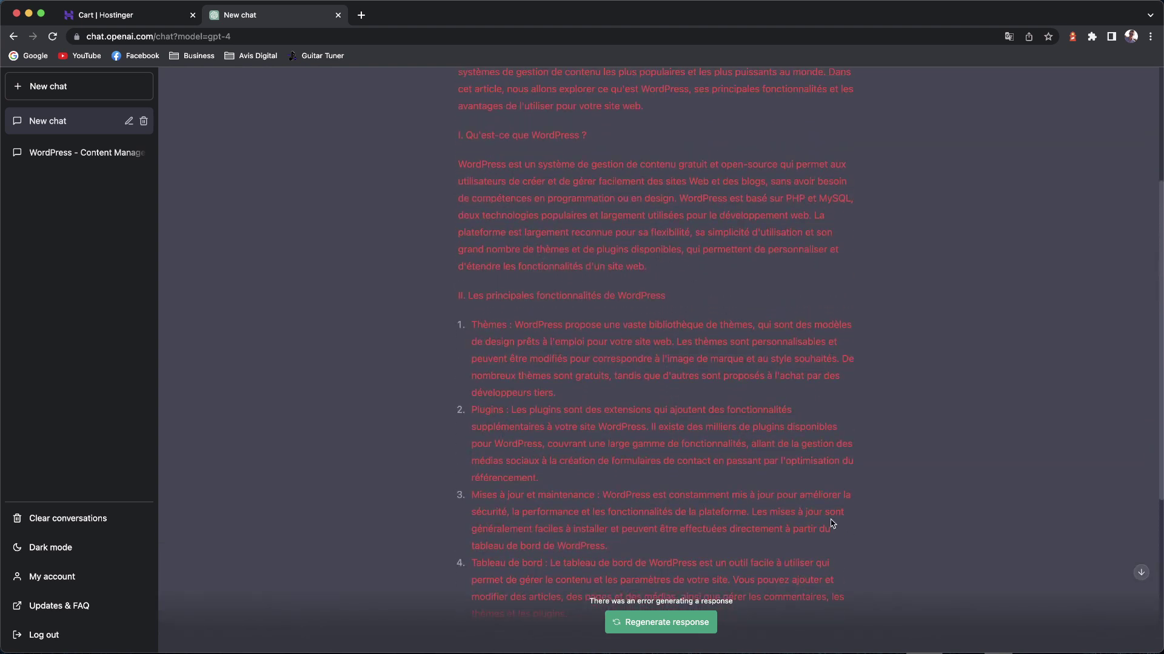
{"action": "scroll", "coordinate": [844, 544], "scroll_direction": "down", "scroll_amount": 5}
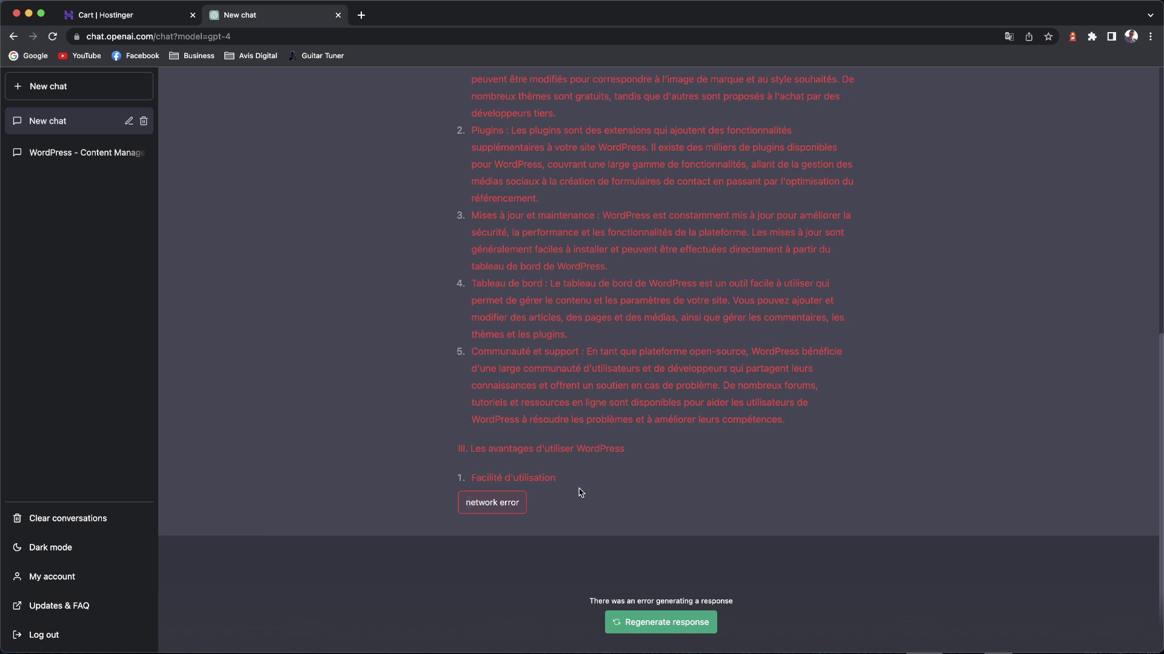
{"action": "scroll", "coordinate": [570, 467], "scroll_direction": "up", "scroll_amount": 8}
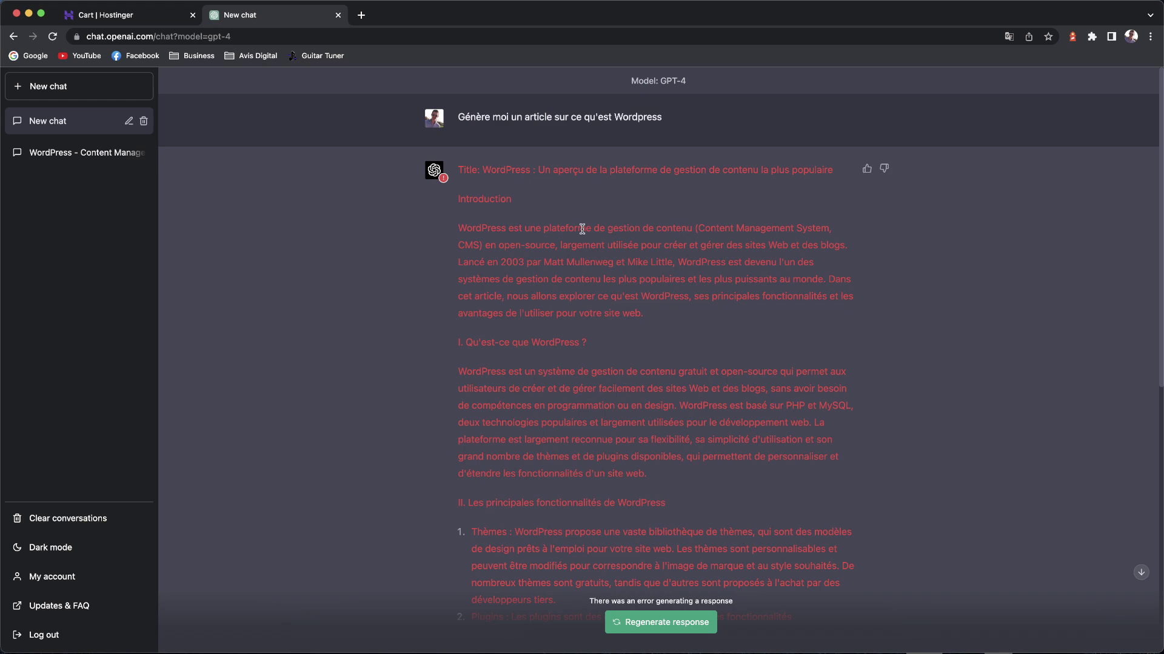
{"action": "scroll", "coordinate": [603, 408], "scroll_direction": "down", "scroll_amount": 5}
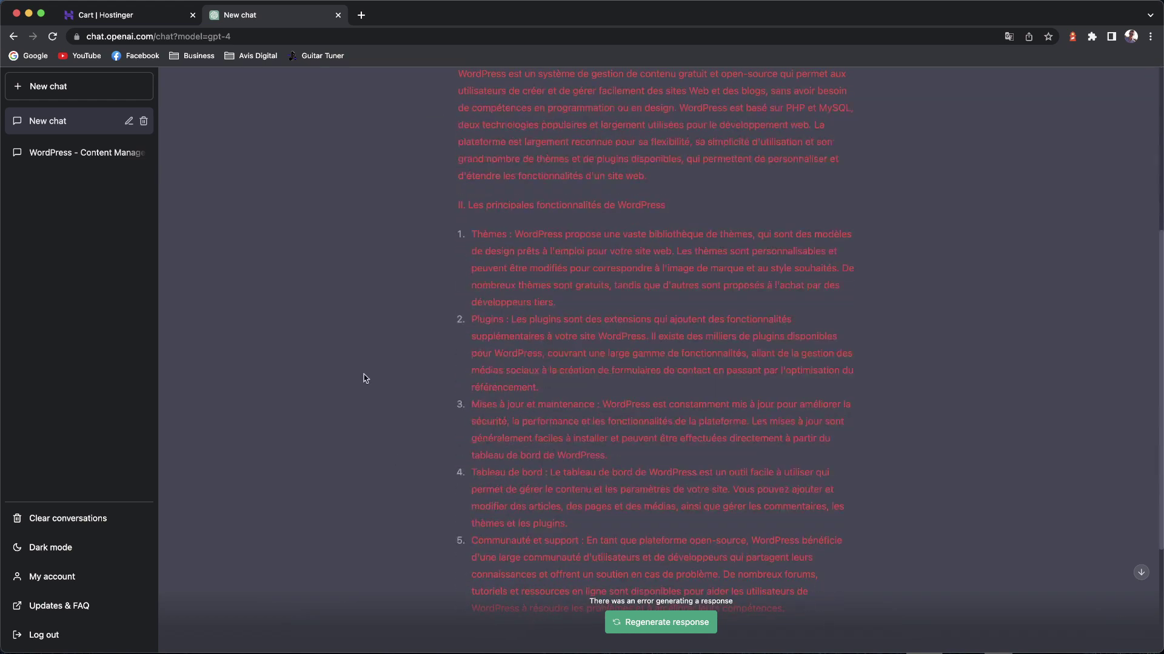
{"action": "scroll", "coordinate": [523, 265], "scroll_direction": "down", "scroll_amount": 3}
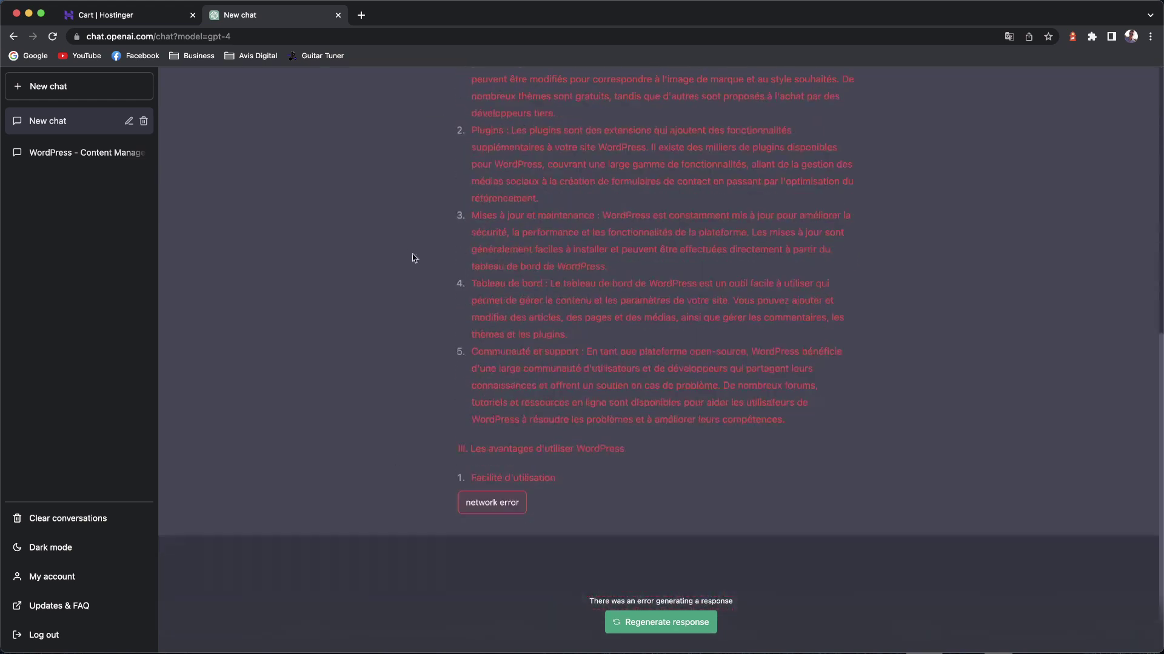
{"action": "scroll", "coordinate": [646, 495], "scroll_direction": "up", "scroll_amount": 8}
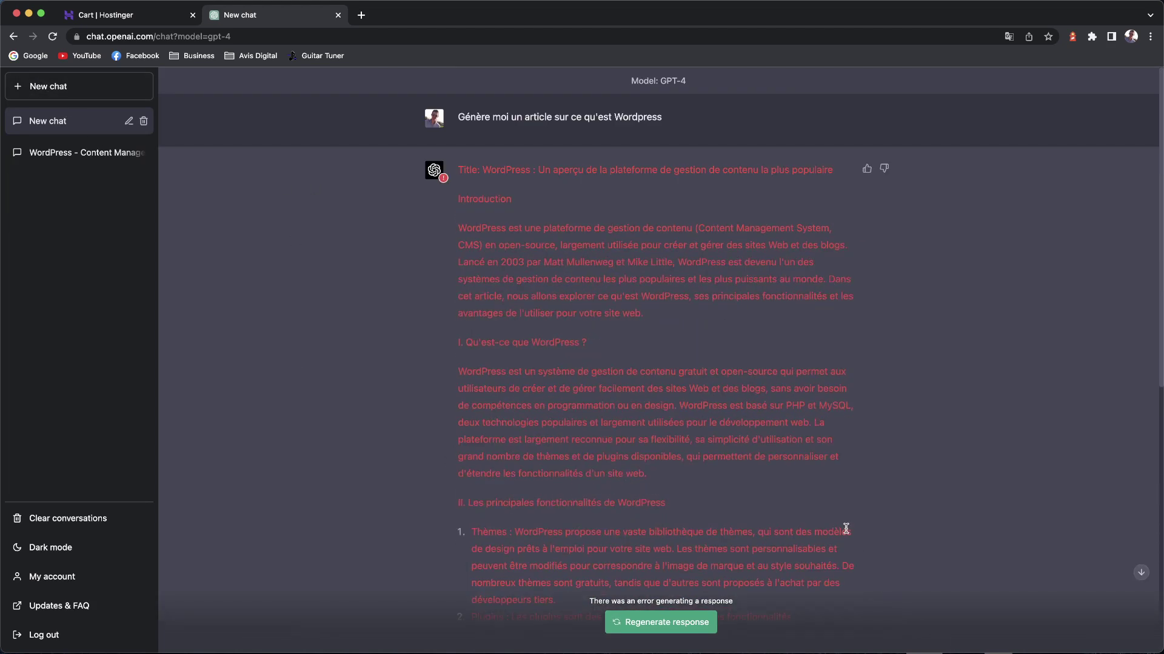
{"action": "scroll", "coordinate": [852, 402], "scroll_direction": "down", "scroll_amount": 8}
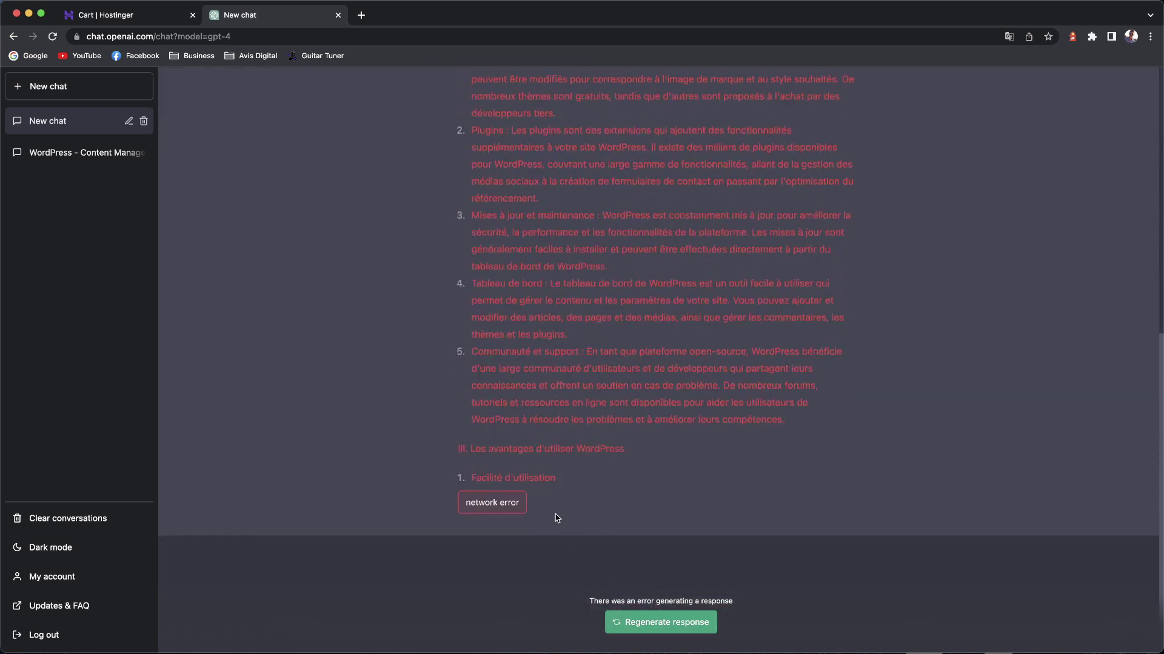
{"action": "scroll", "coordinate": [693, 371], "scroll_direction": "up", "scroll_amount": 6}
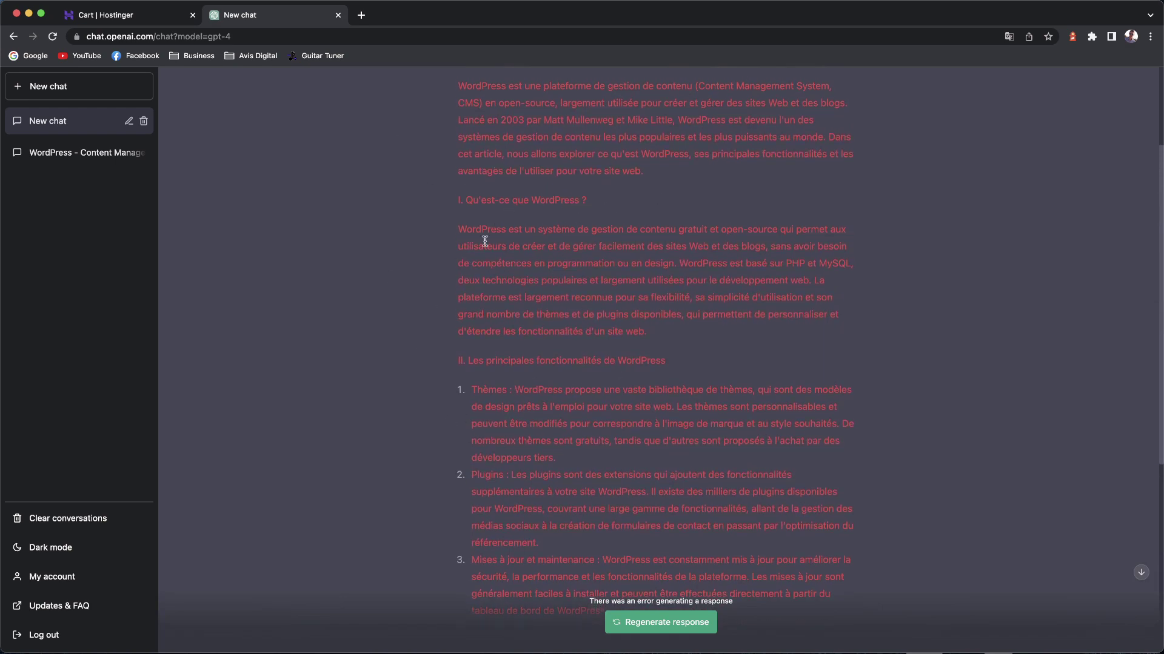
Open the earlier GPT-3.5 WordPress conversation and examine its article's structure and content for comparison with the GPT-4 version
{"action": "left_click", "coordinate": [67, 153]}
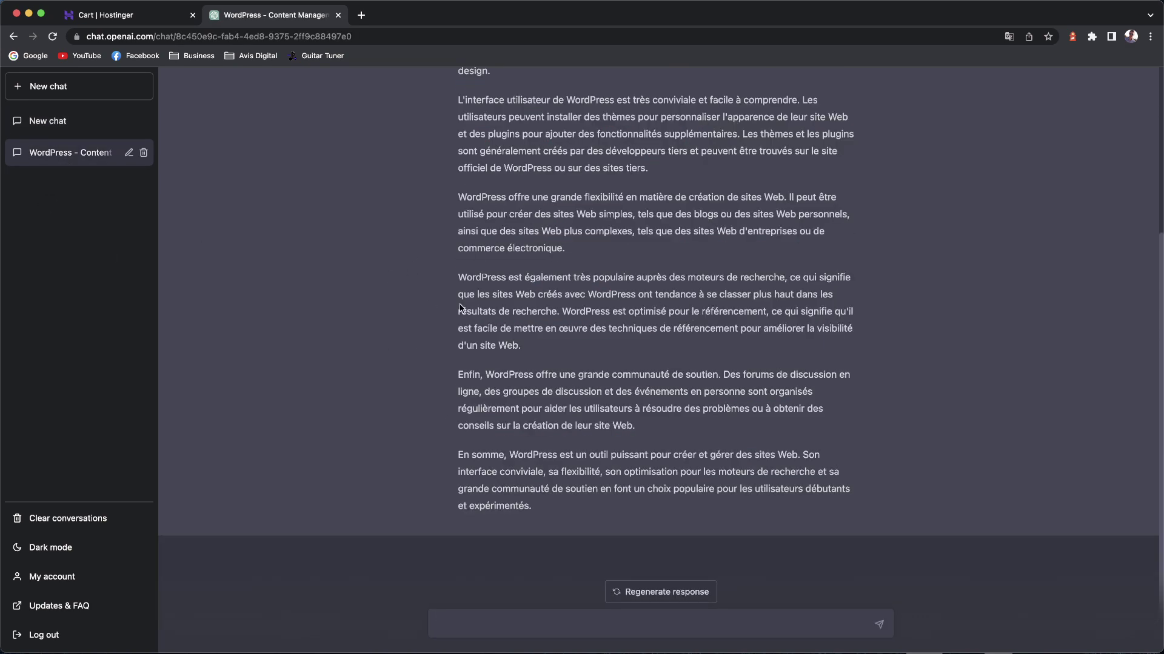
{"action": "scroll", "coordinate": [526, 311], "scroll_direction": "down", "scroll_amount": 1}
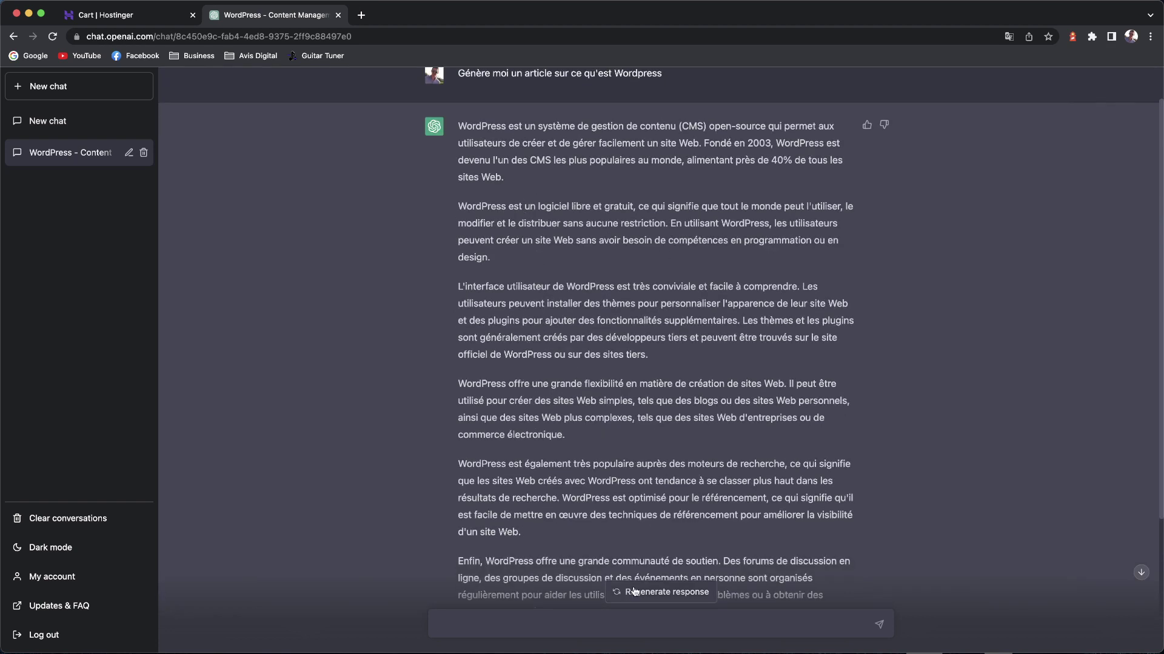
{"action": "scroll", "coordinate": [573, 184], "scroll_direction": "up", "scroll_amount": 1}
{"action": "double_click", "coordinate": [691, 133]}
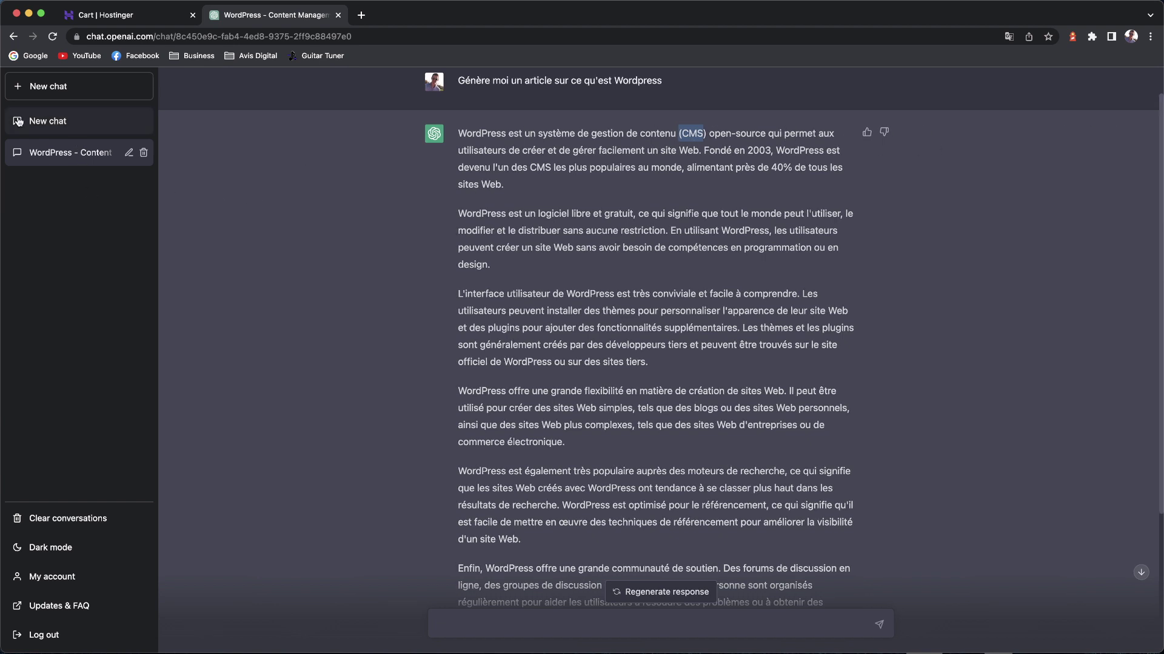
{"action": "left_click", "coordinate": [48, 121]}
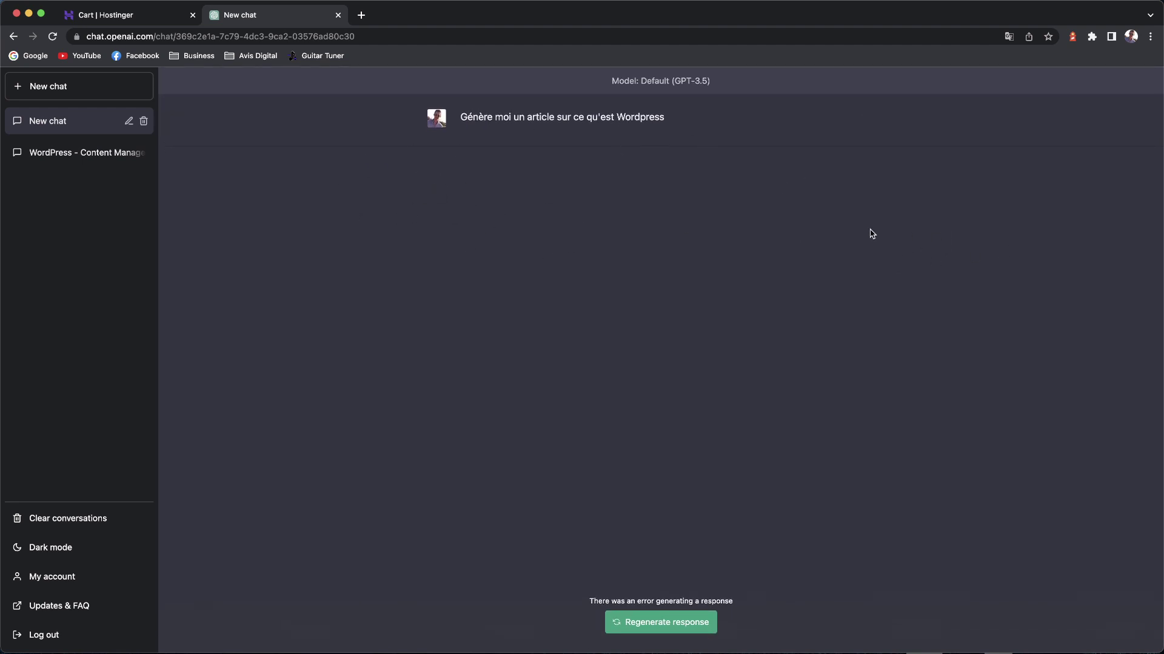
{"action": "left_click", "coordinate": [96, 154]}
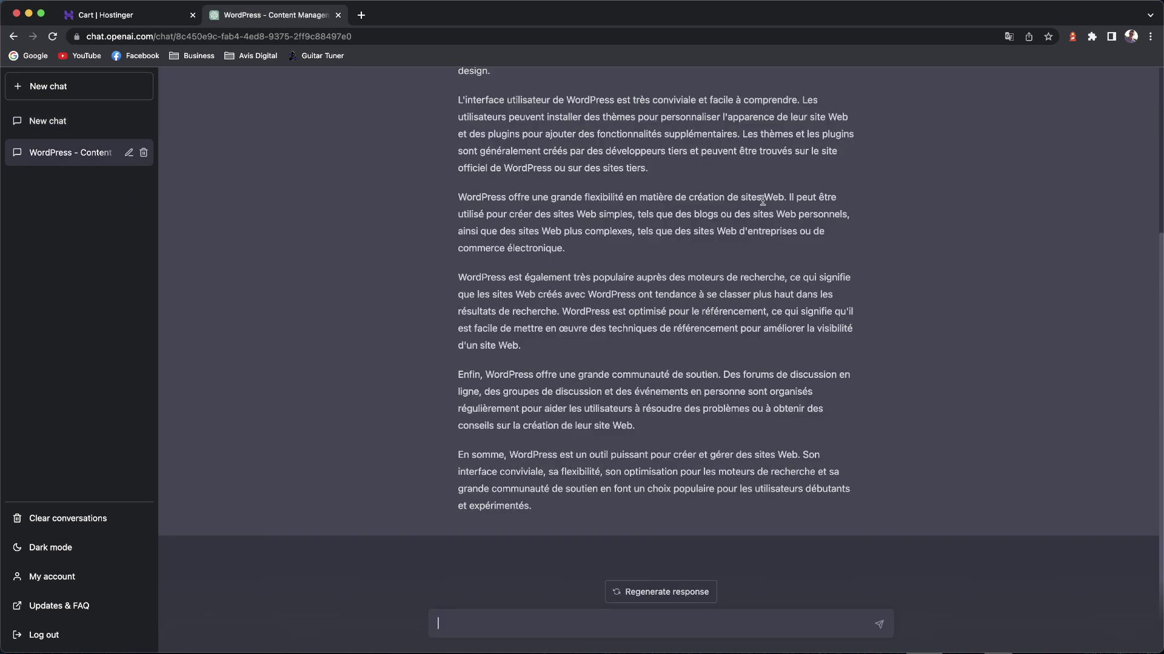
{"action": "scroll", "coordinate": [624, 310], "scroll_direction": "up", "scroll_amount": 4}
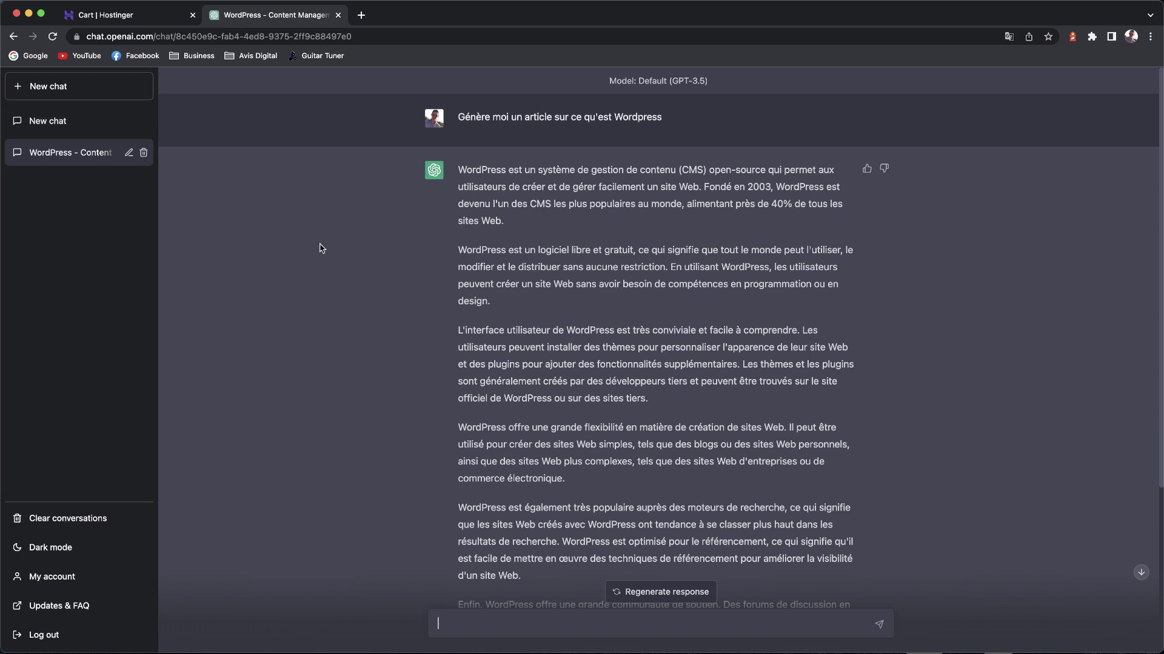
Delete both WordPress article conversations from the chat history
{"action": "left_click", "coordinate": [121, 118]}
{"action": "left_click", "coordinate": [143, 123]}
{"action": "left_click", "coordinate": [129, 121]}
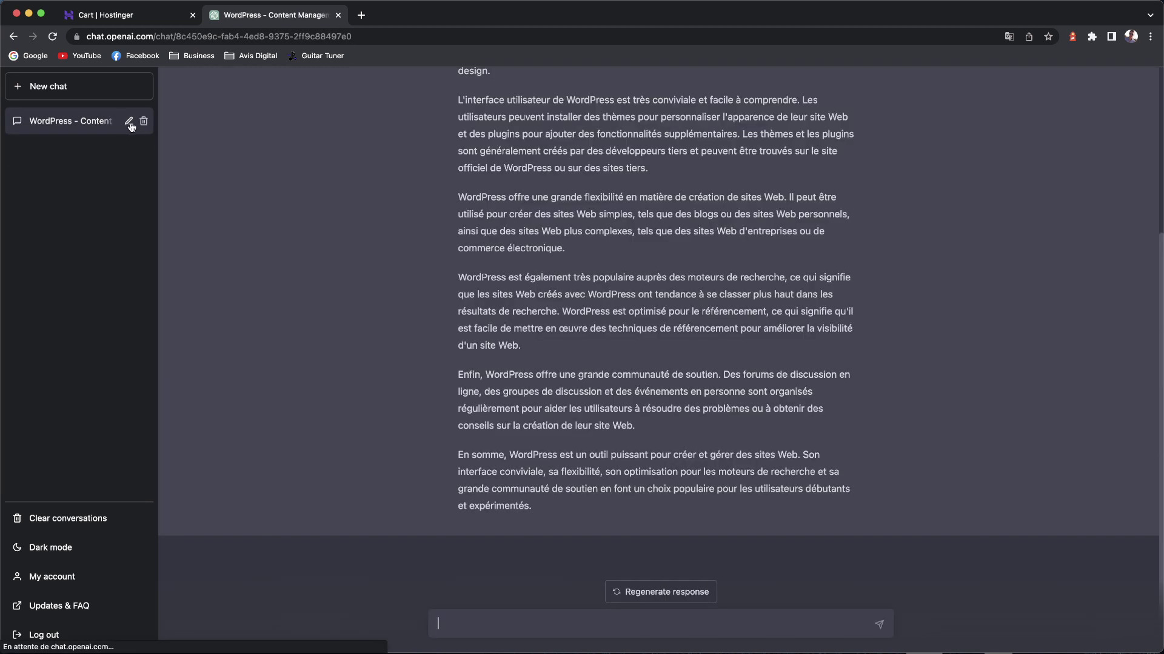
{"action": "left_click", "coordinate": [143, 121]}
{"action": "left_click", "coordinate": [129, 122]}
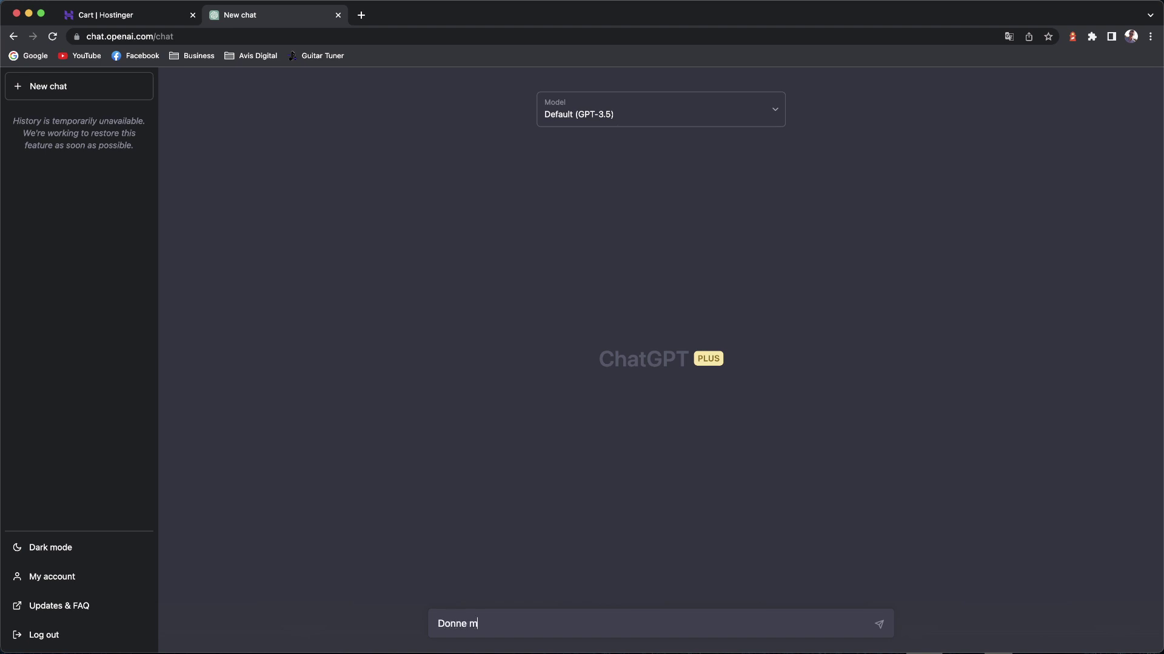
Send the prompt "Donne moi le code JSON-ID pour un article de blog" in a new Default (GPT-3.5) chat and view the generated code
{"action": "type", "text": "le code JSON-ID pour un article de bl"}
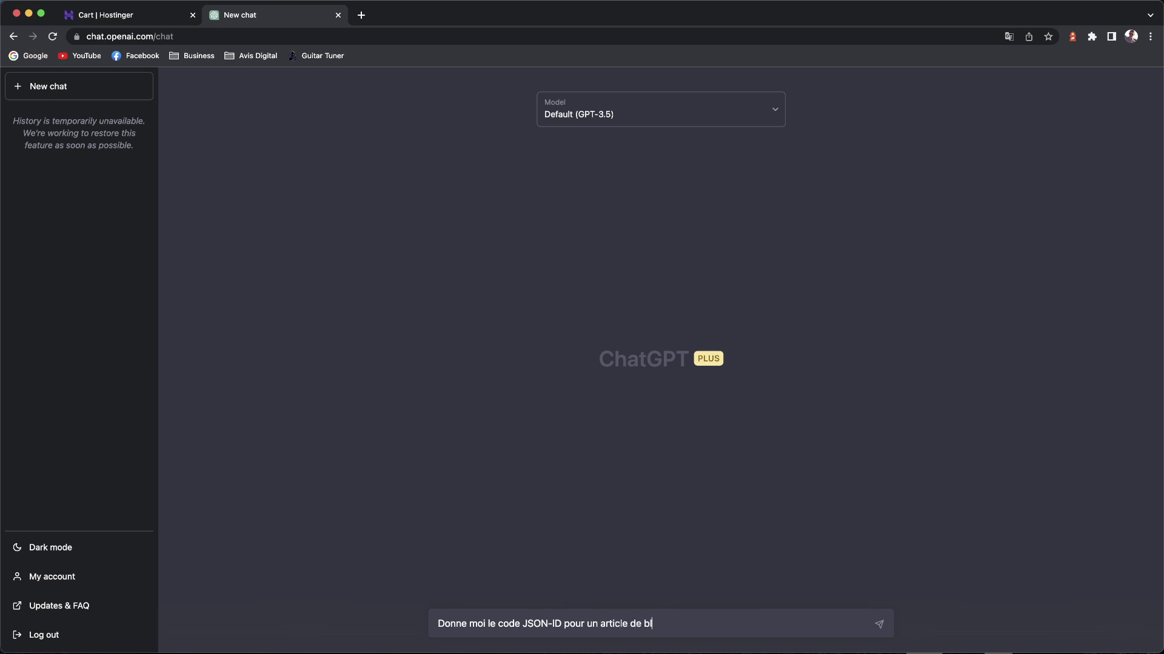
{"action": "type", "text": "og"}
{"action": "key", "text": "Return"}
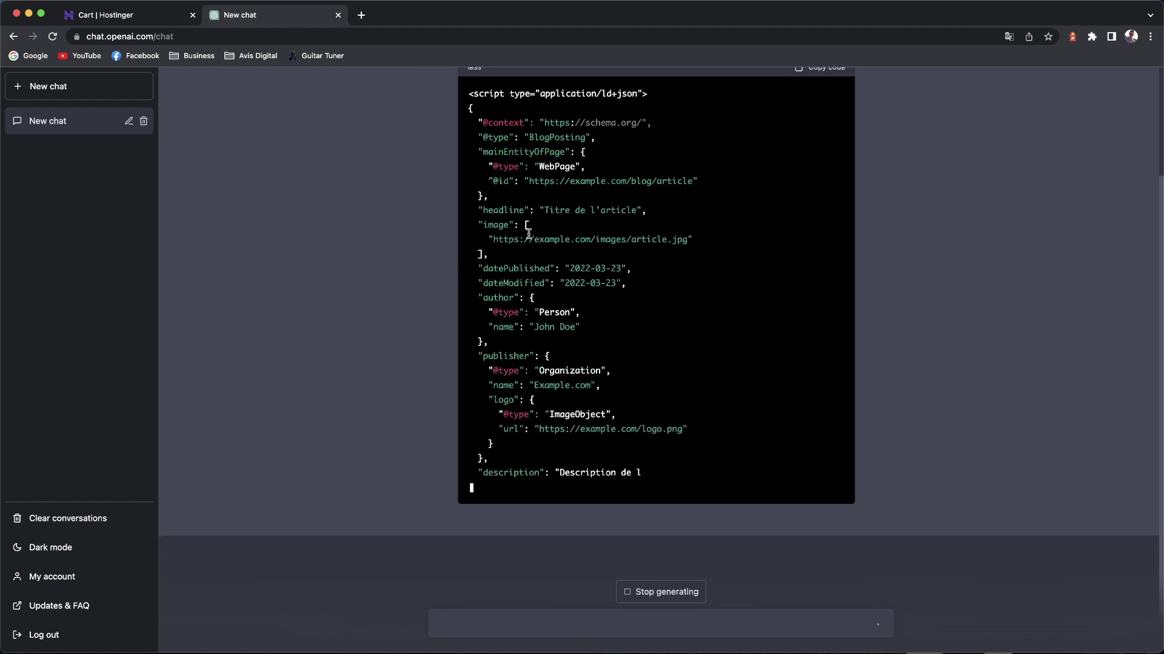
{"action": "scroll", "coordinate": [519, 306], "scroll_direction": "up", "scroll_amount": 1}
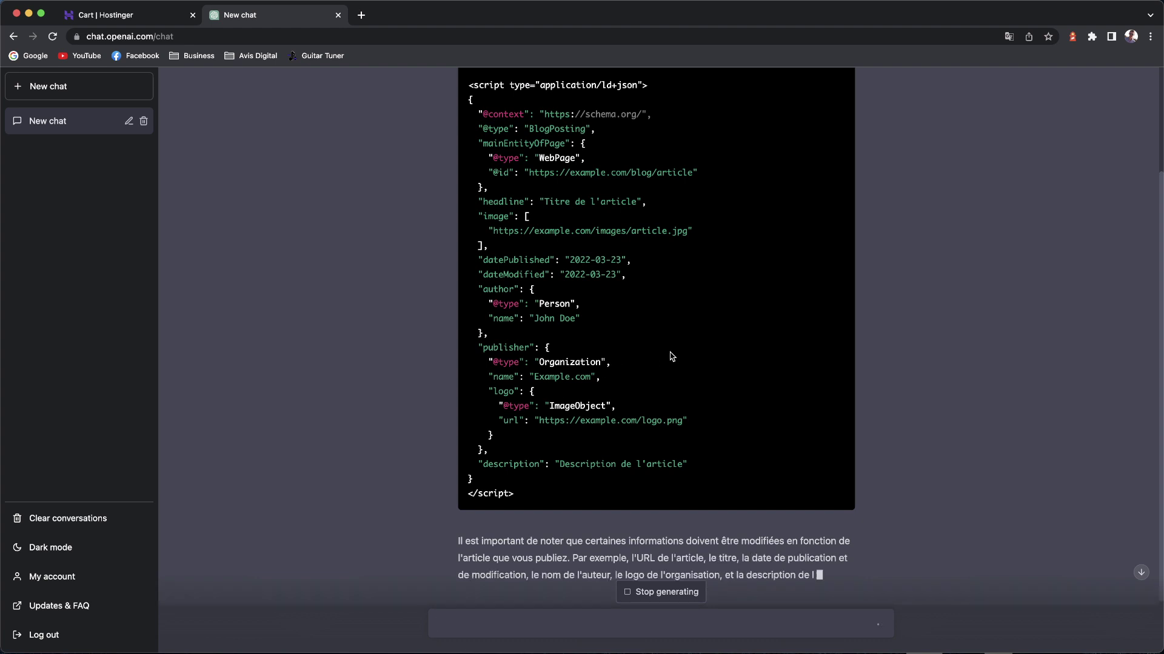
{"action": "scroll", "coordinate": [516, 261], "scroll_direction": "up", "scroll_amount": 3}
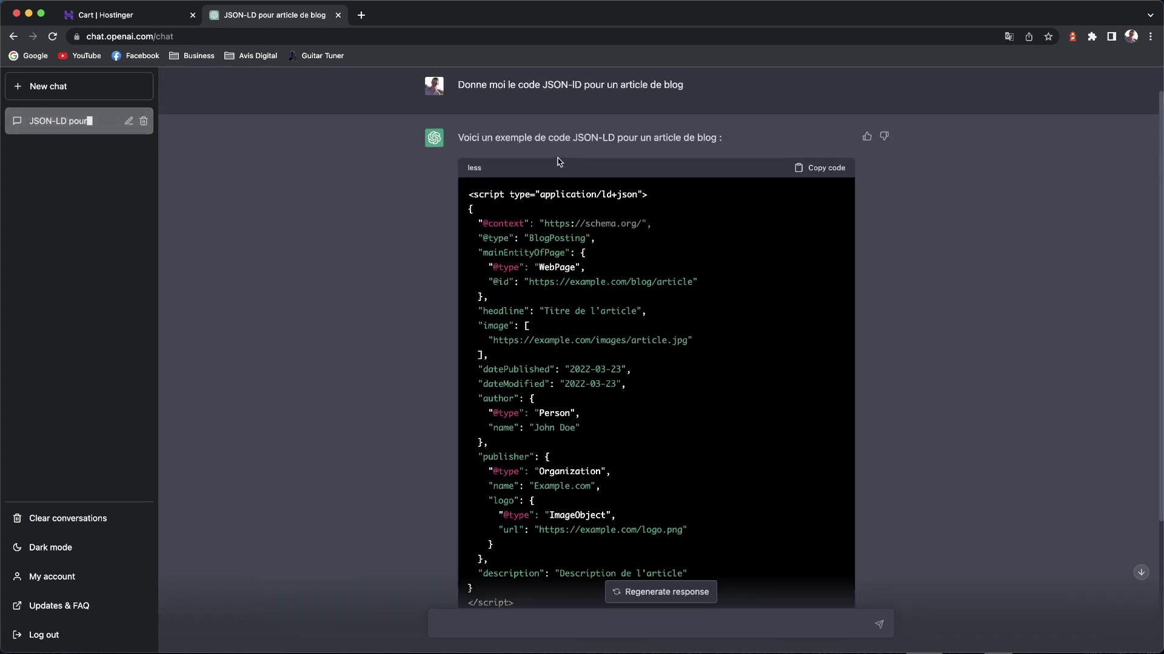
{"action": "left_click", "coordinate": [48, 87]}
{"action": "left_click", "coordinate": [654, 114]}
{"action": "left_click", "coordinate": [560, 196]}
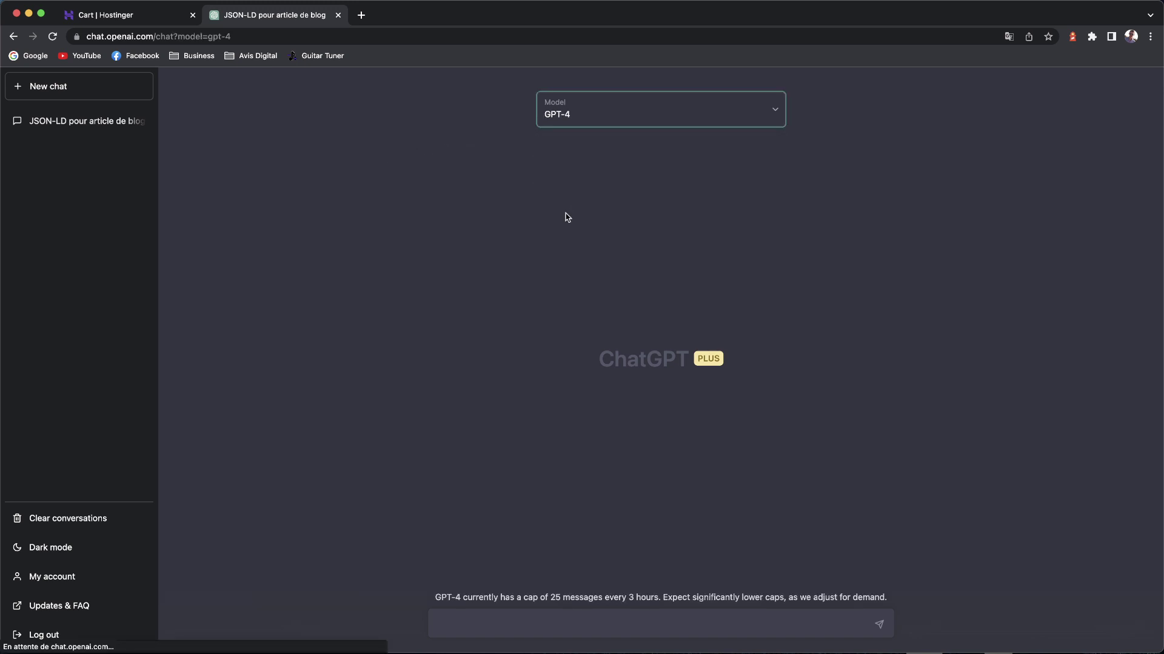
Copy the prompt "Donne moi le code JSON-ID pour un article de blog" from the GPT-3.5 conversation
{"action": "left_click", "coordinate": [115, 124]}
{"action": "scroll", "coordinate": [509, 100], "scroll_direction": "up", "scroll_amount": 10}
{"action": "left_click_drag", "start_coordinate": [687, 116], "coordinate": [435, 124]}
{"action": "key", "text": "super+c"}
{"action": "left_click", "coordinate": [29, 115]}
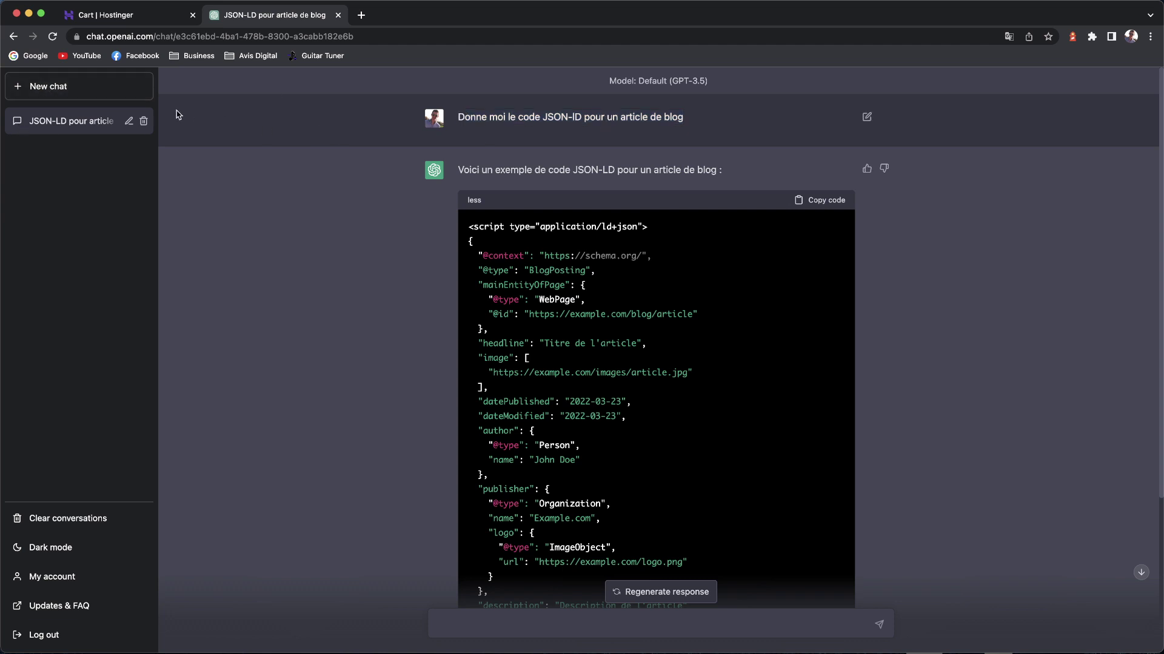
Start a new chat with the GPT-4 model and send it the copied prompt "Donne moi le code JSON-ID pour un article de blog"
{"action": "left_click", "coordinate": [40, 87]}
{"action": "left_click", "coordinate": [545, 115]}
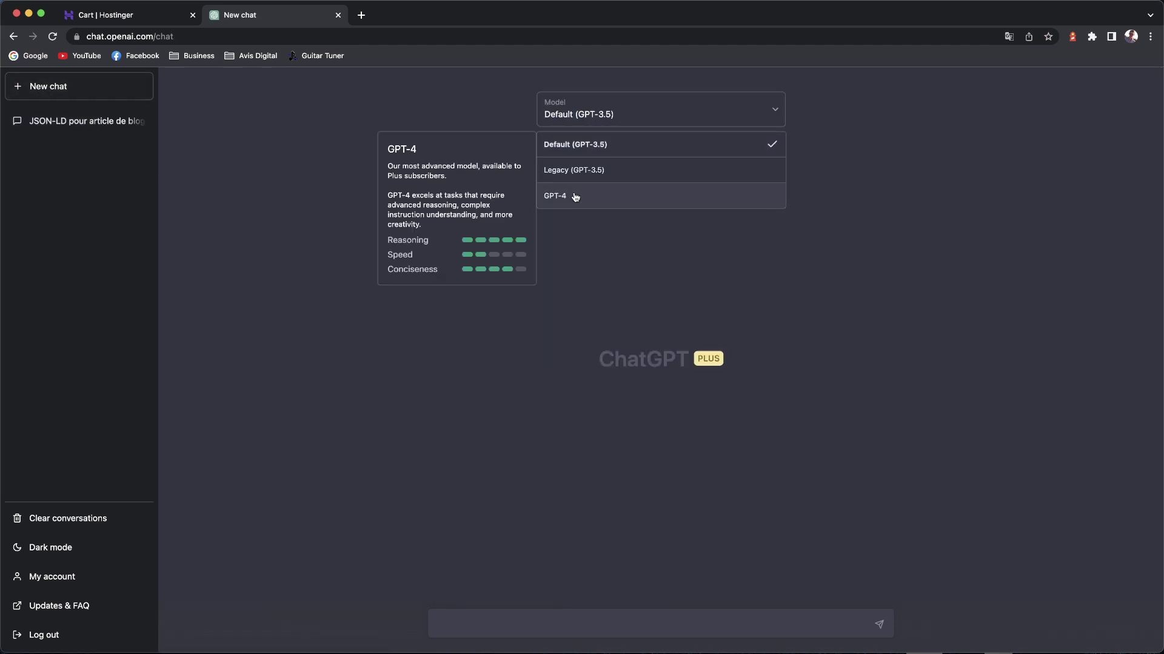
{"action": "left_click", "coordinate": [576, 195]}
{"action": "left_click", "coordinate": [598, 635]}
{"action": "key", "text": "super+v"}
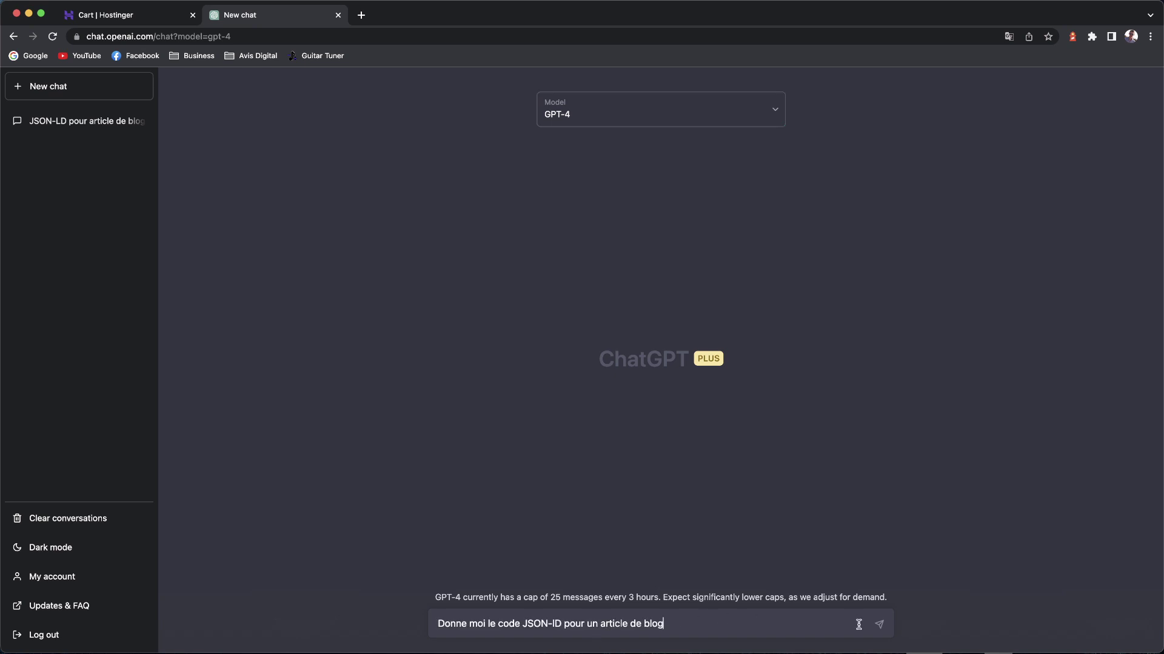
{"action": "left_click", "coordinate": [880, 625]}
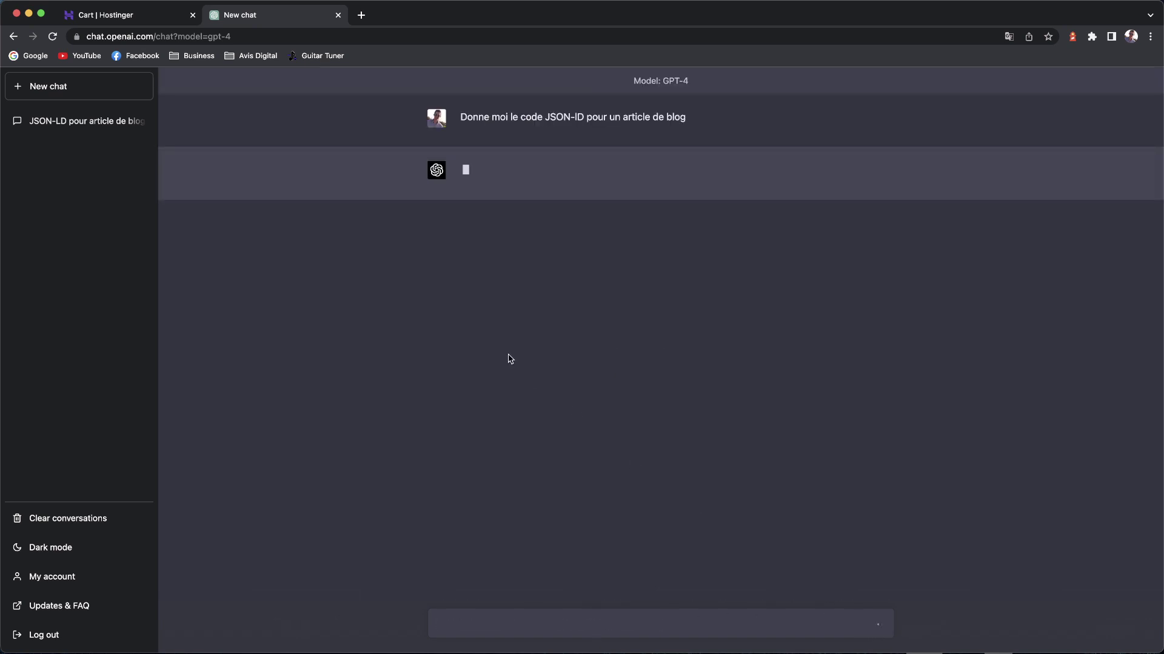